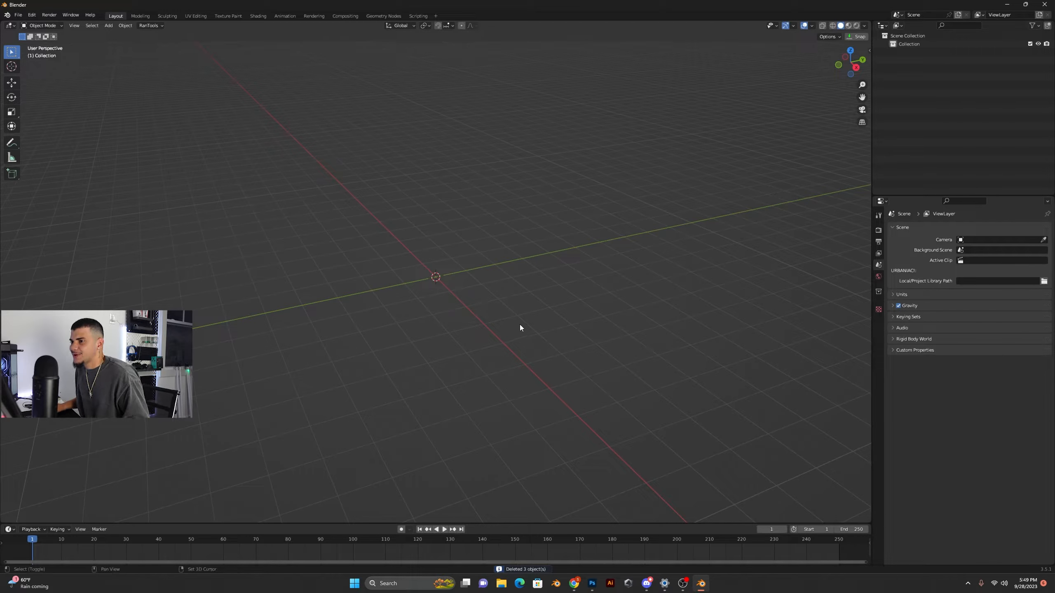
Add a plane mesh at the origin and scale it by 8.
key(shift+a)
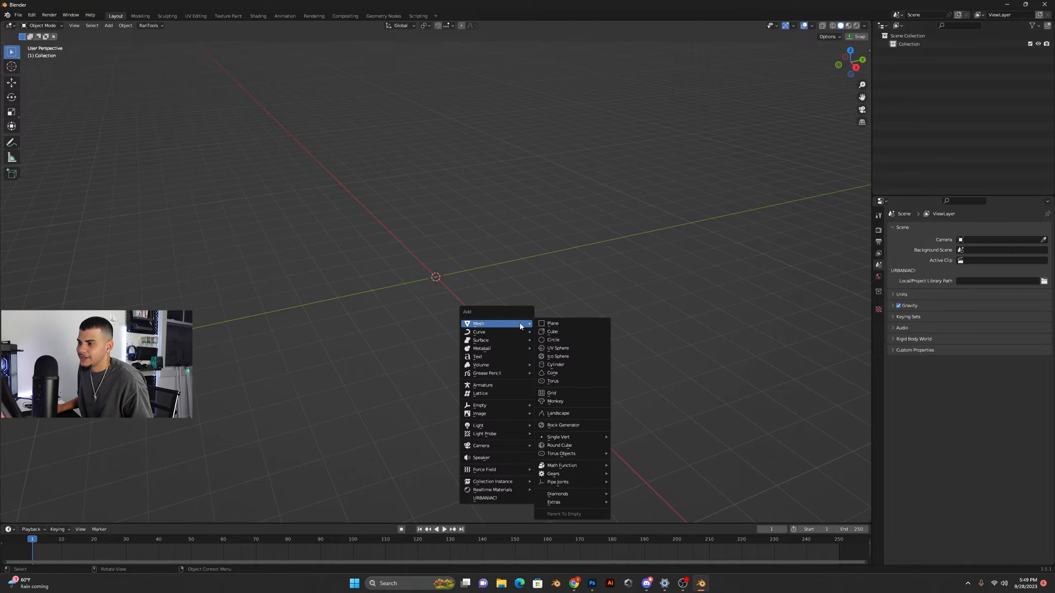
click(566, 324)
text(s8)
key(Return)
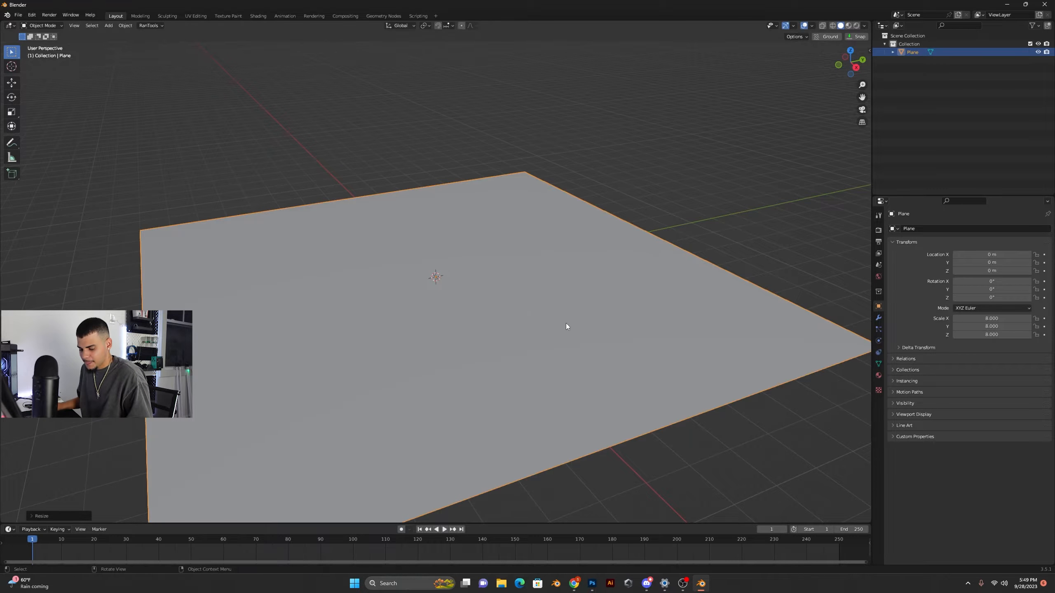
scroll(627, 263, down, 3)
Extrude one edge of the plane, on its positive Y side, about 11 m up along Z to form a back wall.
key(Tab)
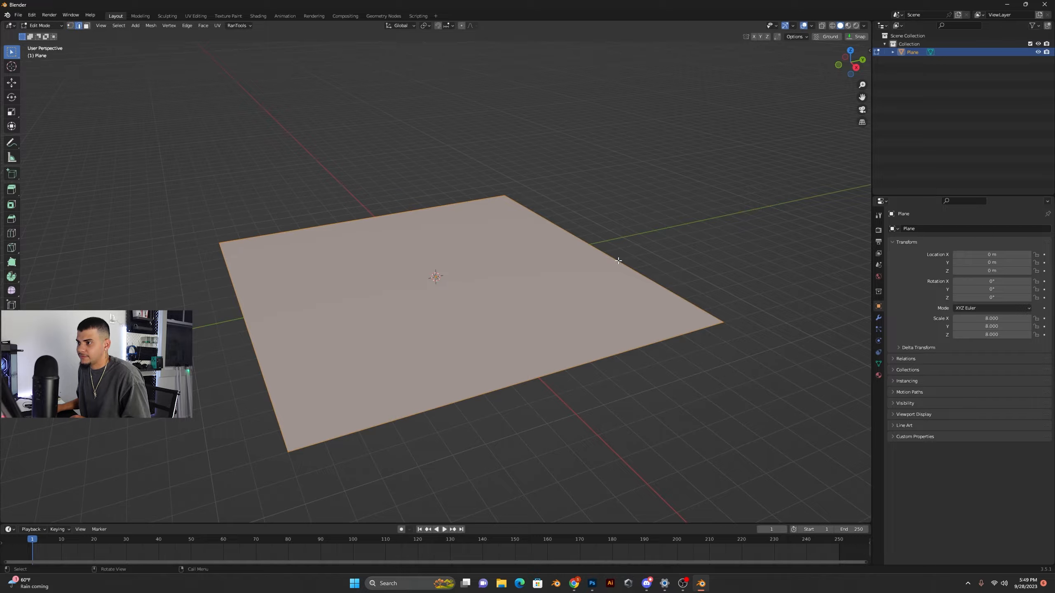
key(alt+a)
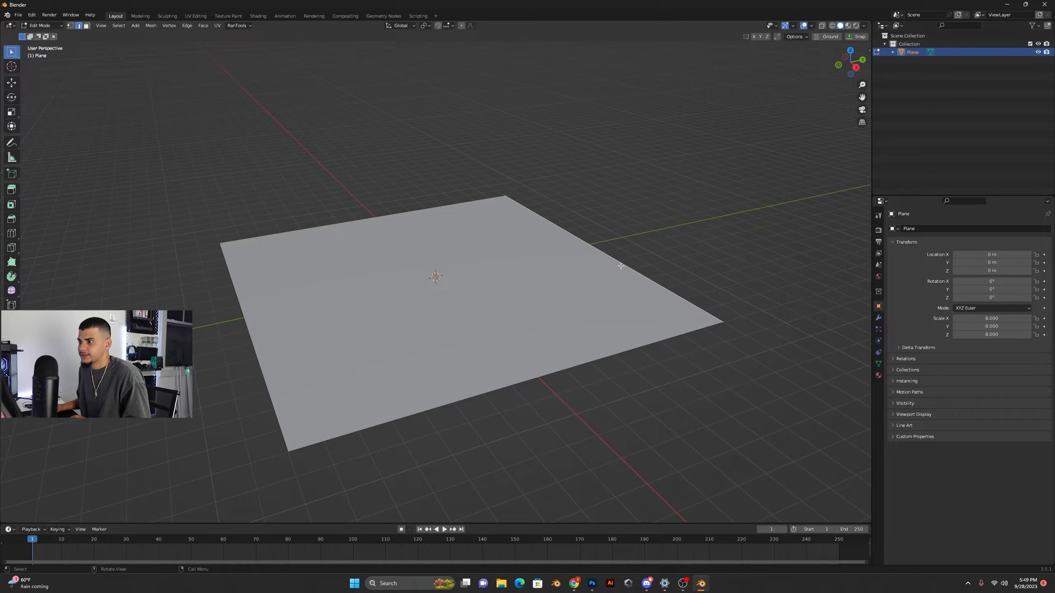
click(649, 269)
key(e)
key(z)
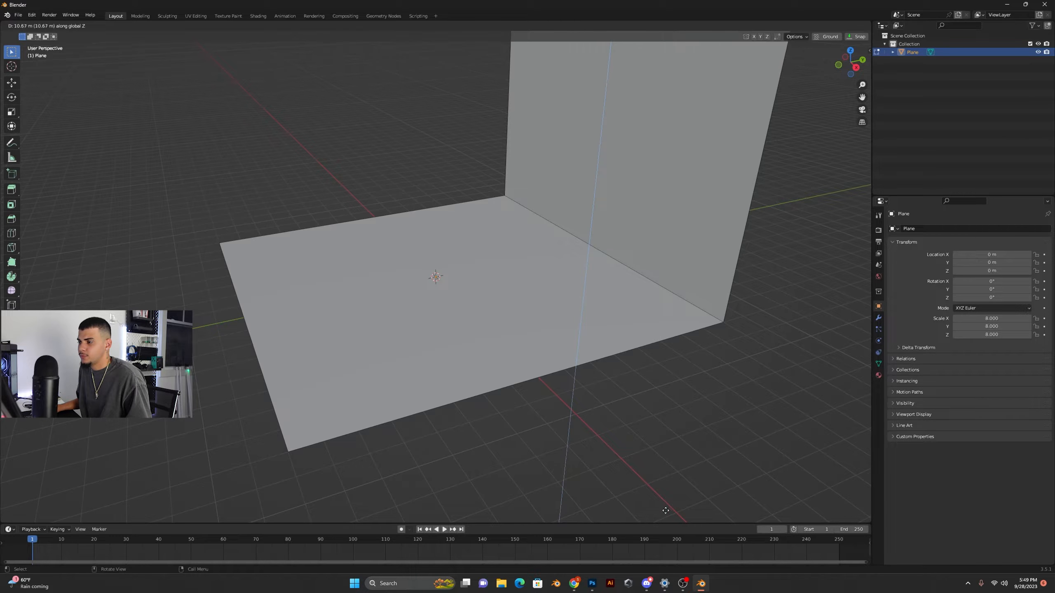
click(668, 501)
scroll(540, 290, down, 3)
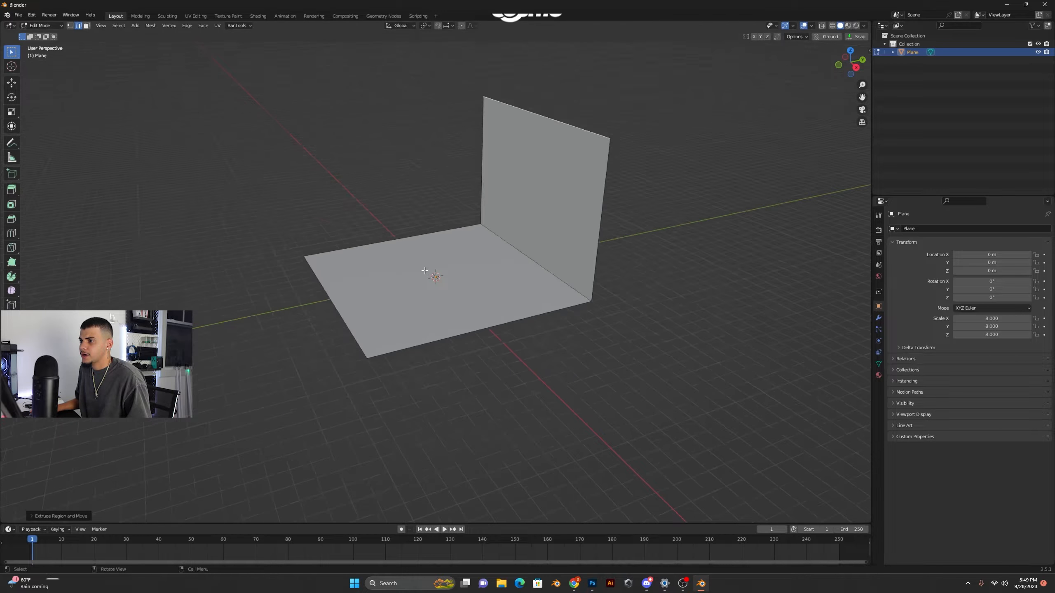
middle_drag(540, 291, 476, 275)
key(Tab)
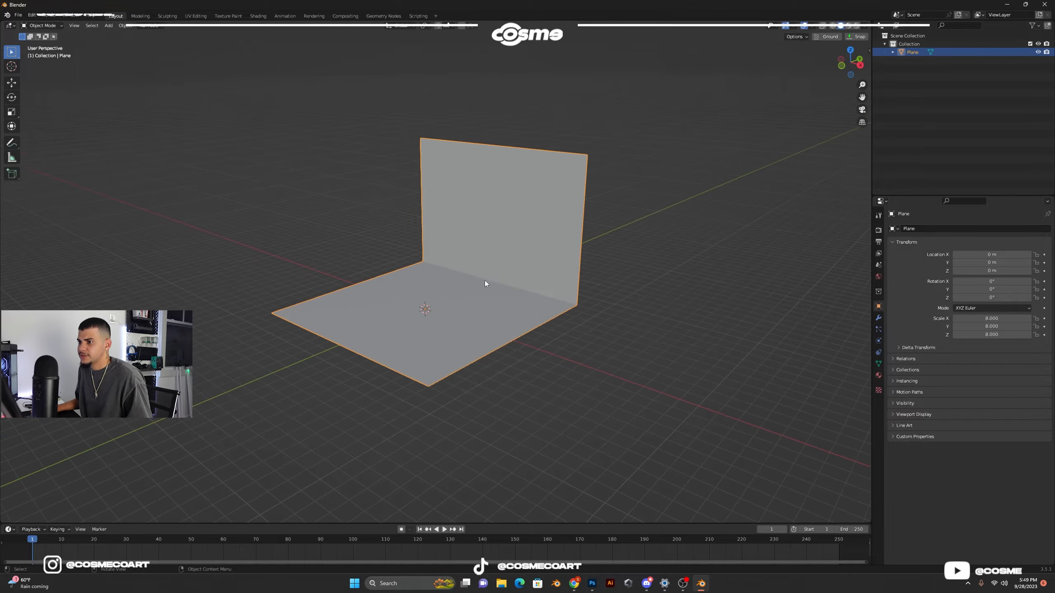
Add a UV sphere and raise it along Z to about 11.2 m, level with the wall's upper edge.
scroll(485, 278, up, 3)
shift+middle_drag(493, 274, 494, 300)
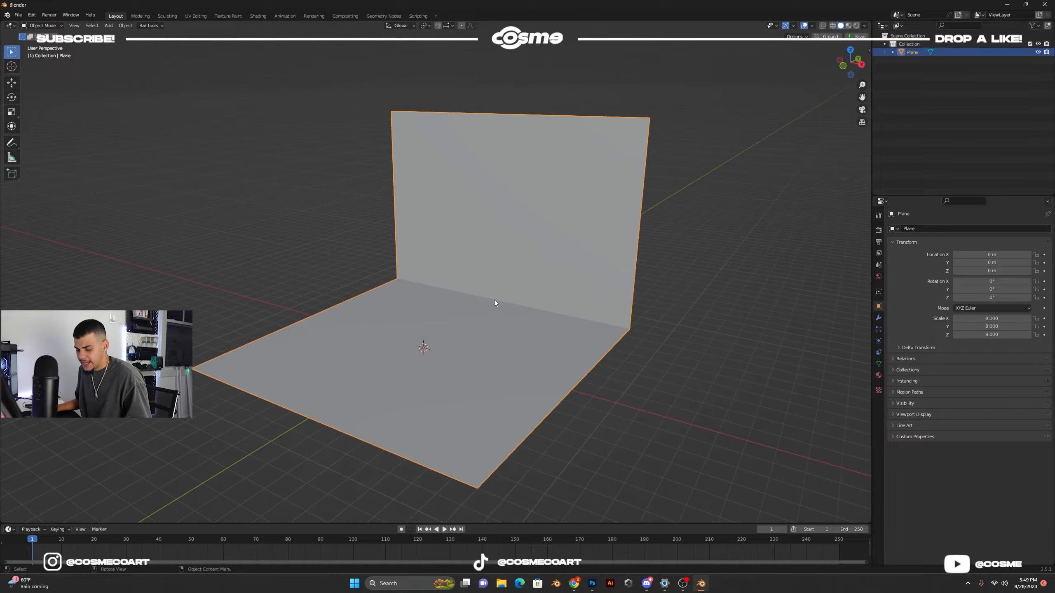
key(shift+a)
mouse_move(494, 300)
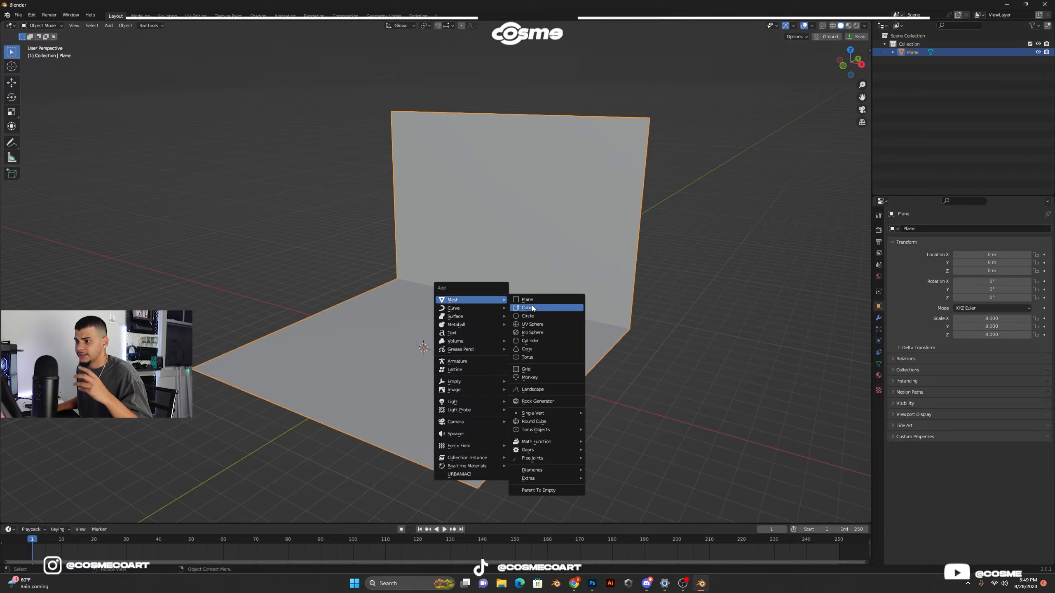
click(532, 325)
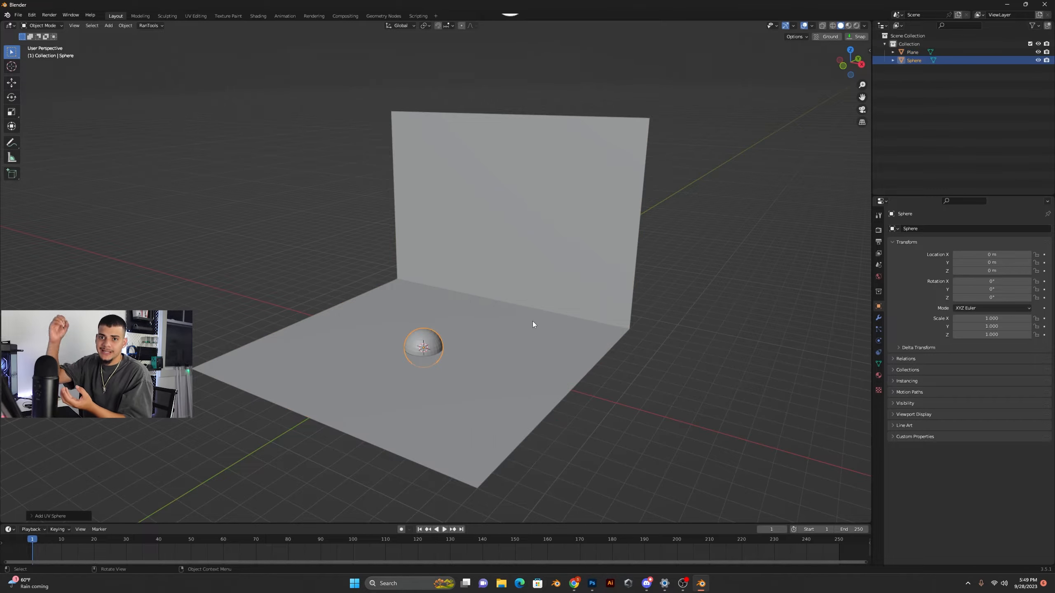
key(g)
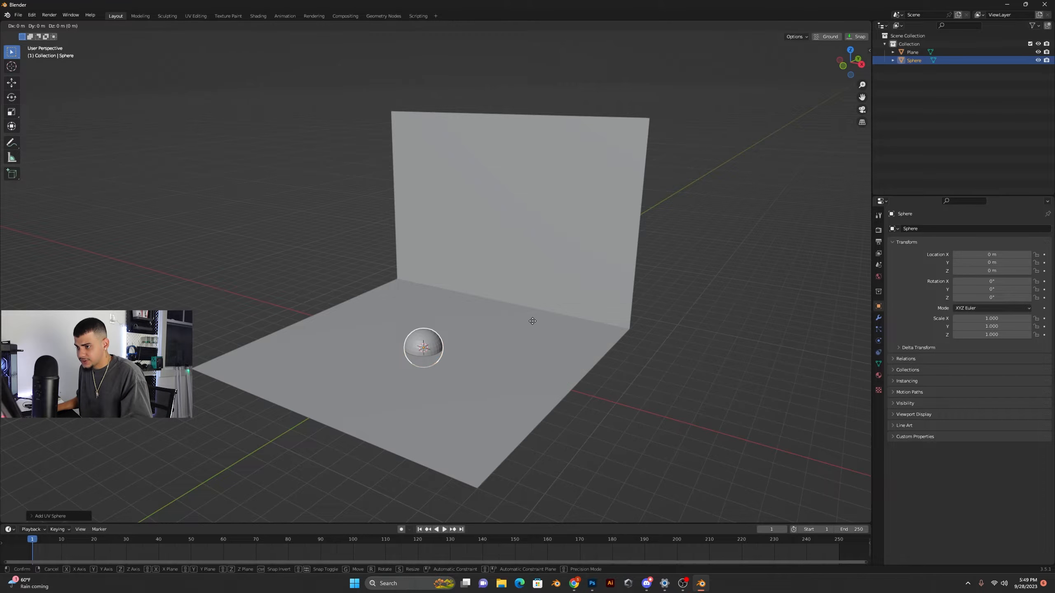
key(z)
click(590, 97)
Scale the sphere down to about 0.67 and move it along Y to about 5 m, close to the wall.
key(s)
click(602, 188)
key(g)
key(y)
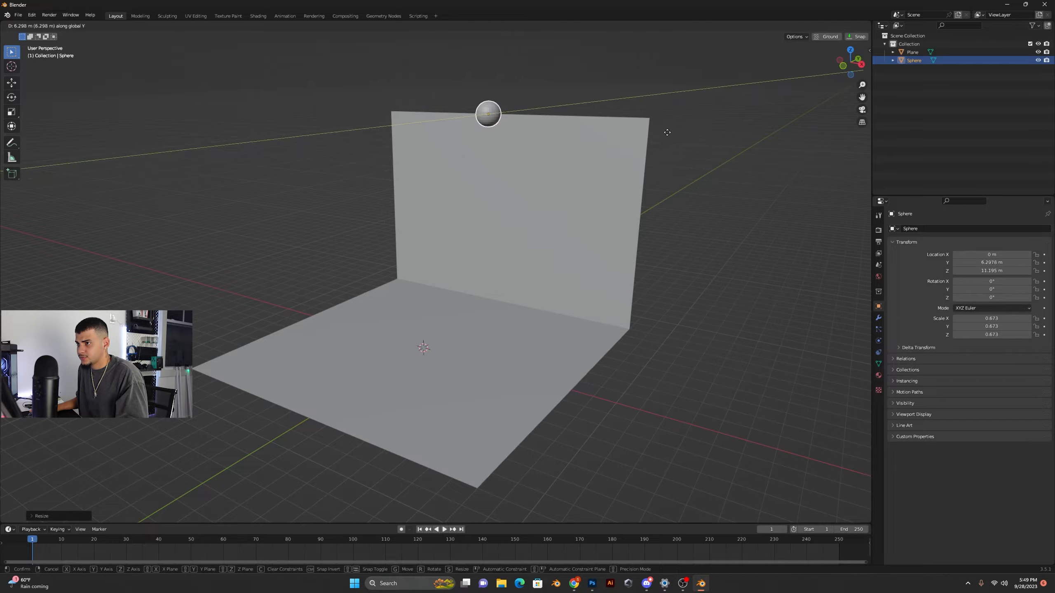
click(655, 141)
Add a camera, look through it, and turn on locking the camera to the view.
middle_drag(497, 241, 500, 238)
key(shift+a)
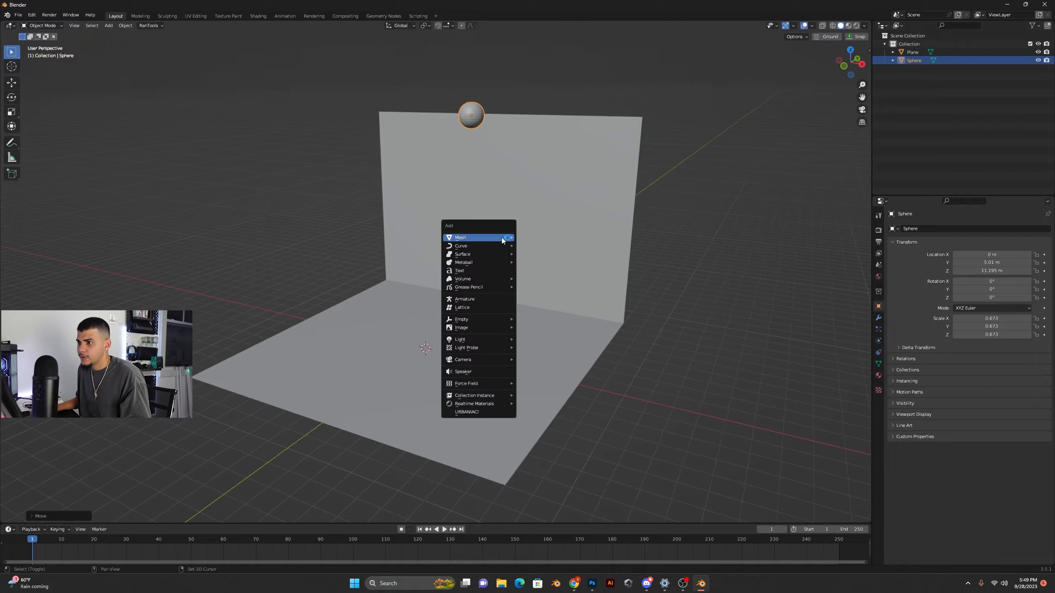
mouse_move(489, 357)
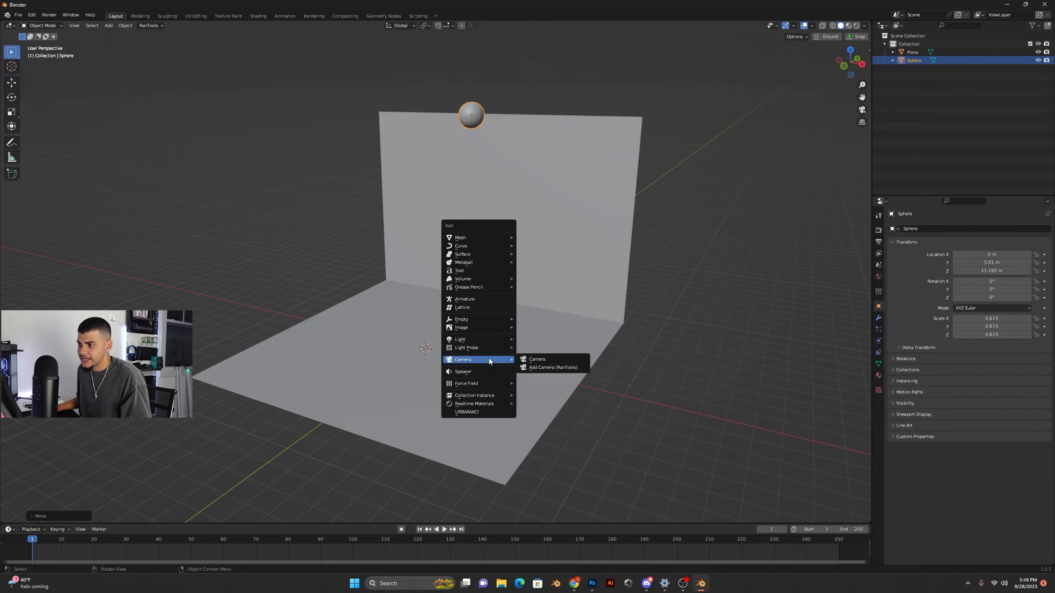
click(536, 359)
key(KP_0)
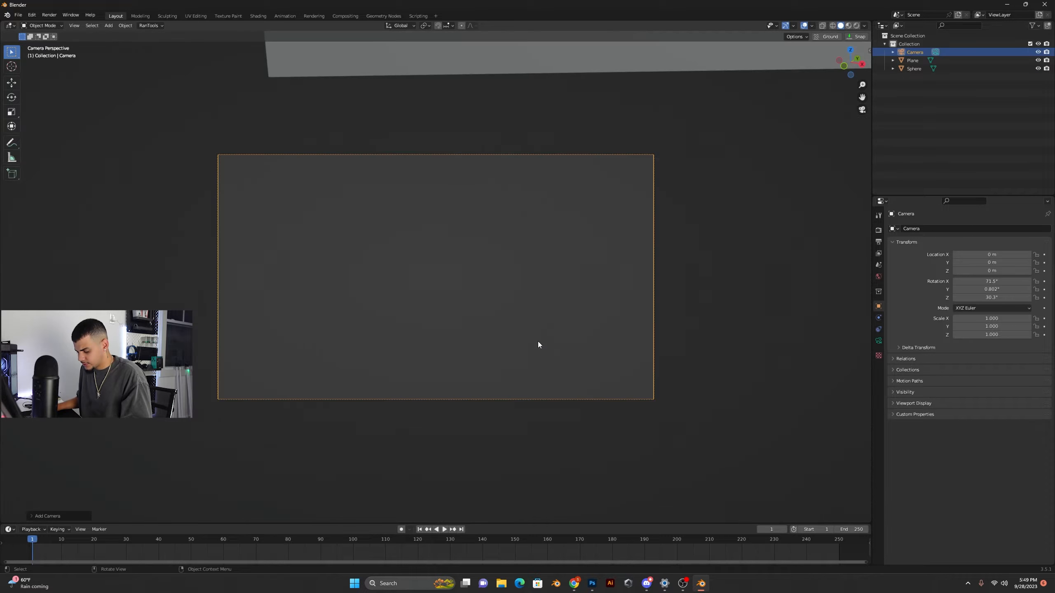
key(n)
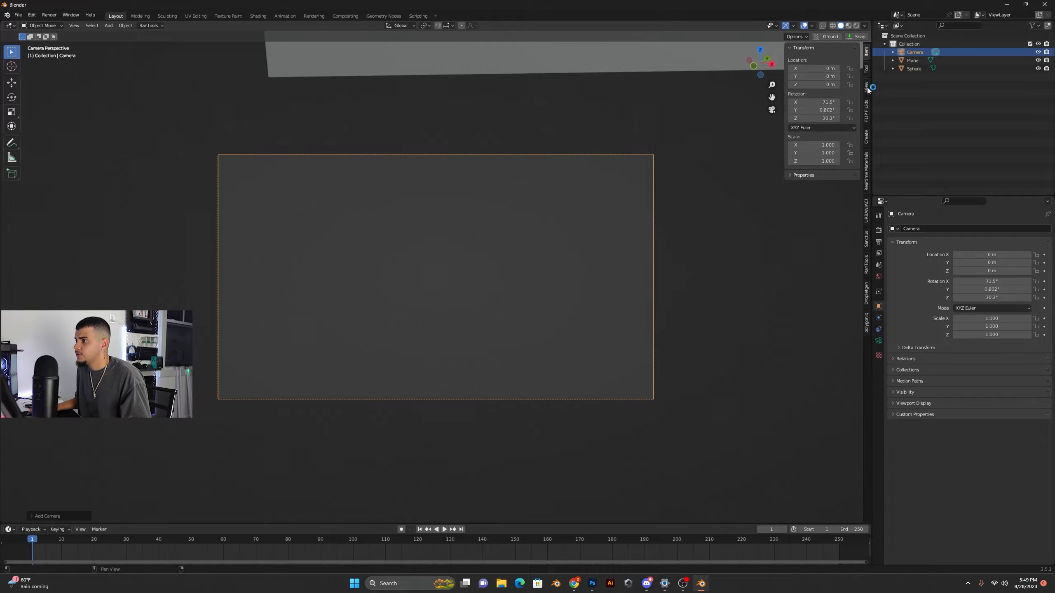
click(866, 87)
click(590, 124)
Align the camera to the front view and frame the wall from a Y location of about -15.9 m.
middle_drag(590, 124, 572, 110)
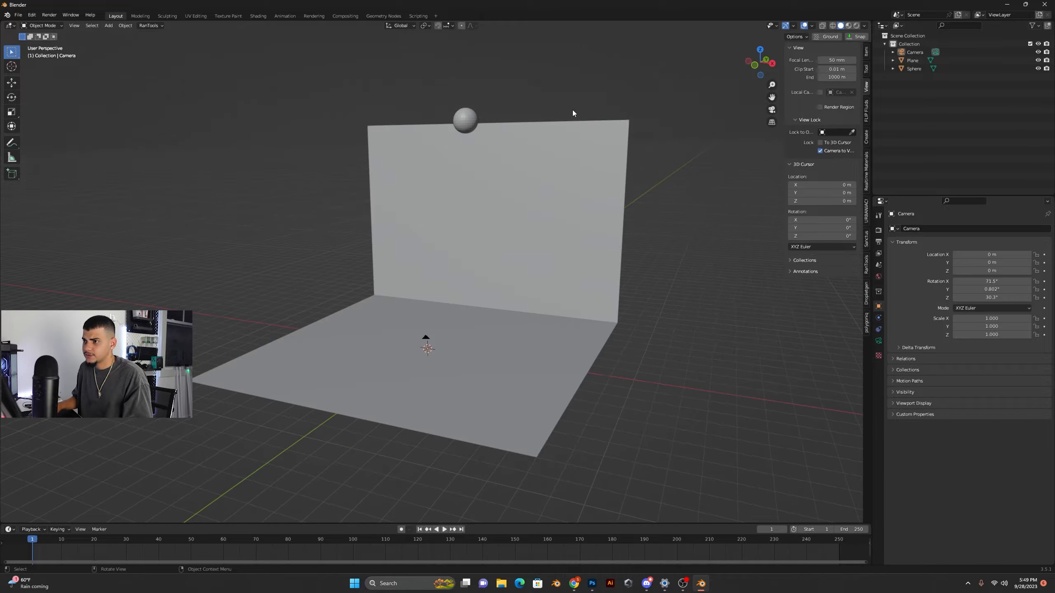
key(KP_1)
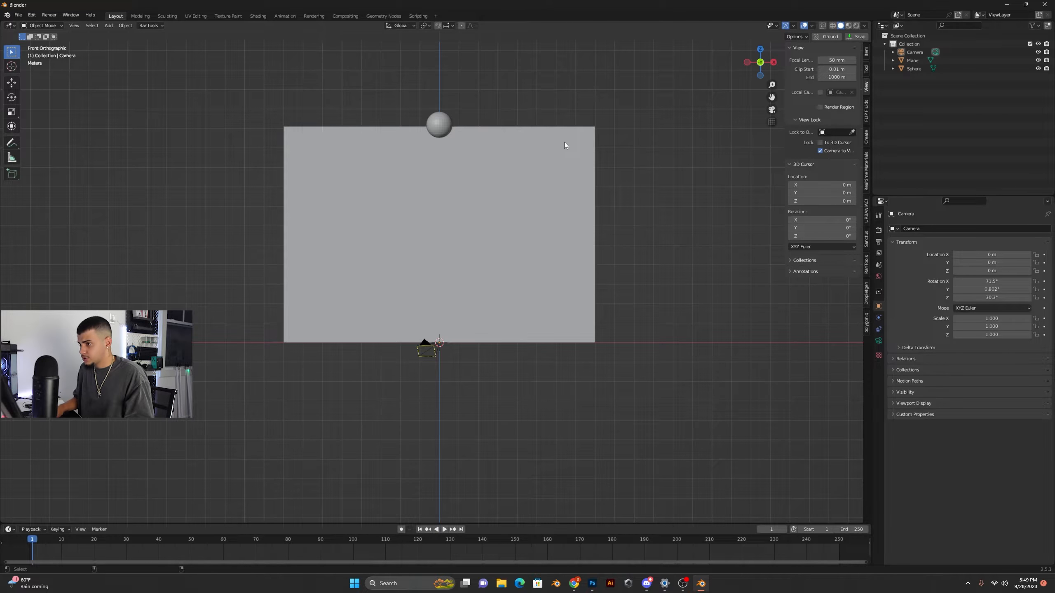
key(ctrl+alt+KP_0)
scroll(514, 262, up, 6)
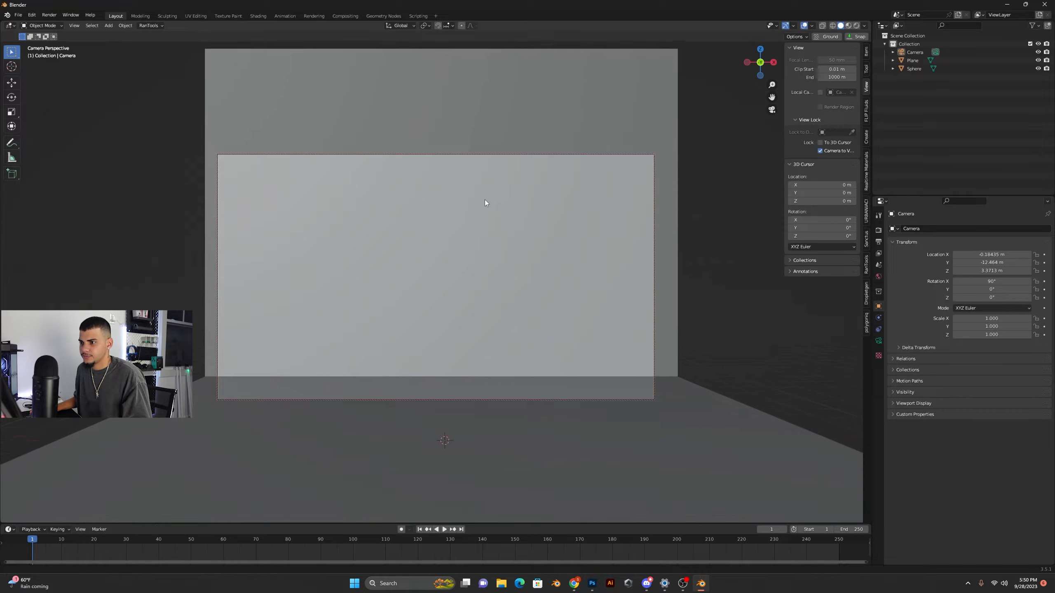
scroll(484, 203, down, 2)
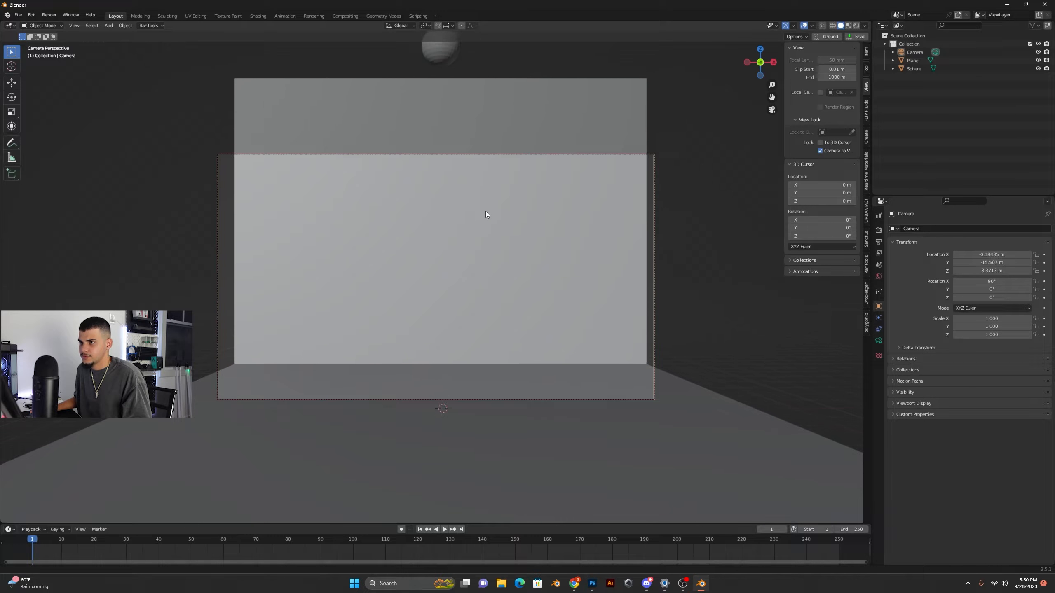
scroll(482, 215, down, 1)
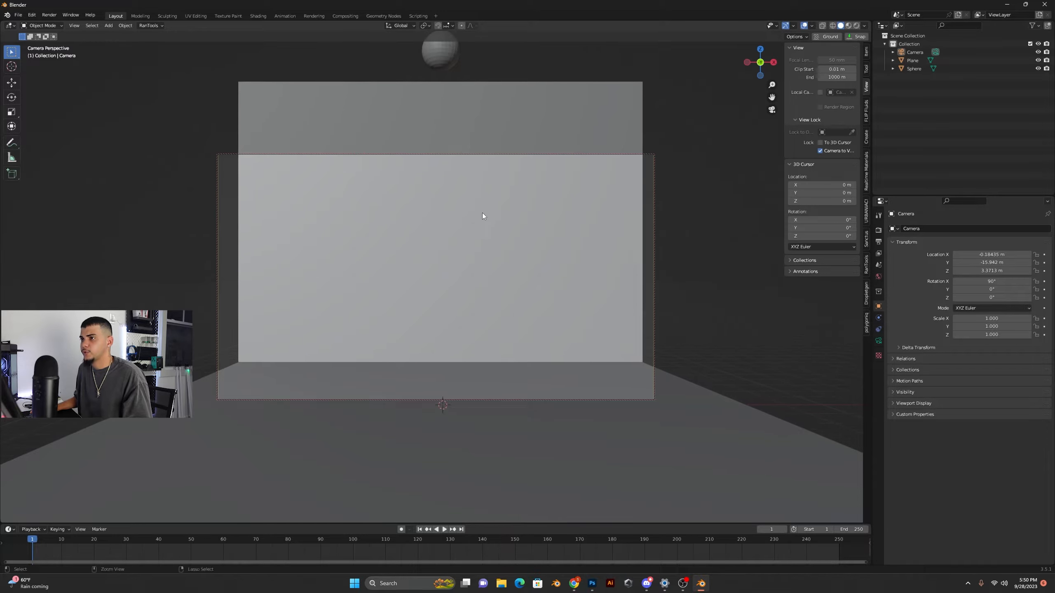
Leave the camera view, add a cube, and raise it along Z to about 8.7 m.
key(KP_0)
mouse_move(495, 202)
middle_down()
mouse_move(468, 221)
mouse_move(476, 209)
middle_up()
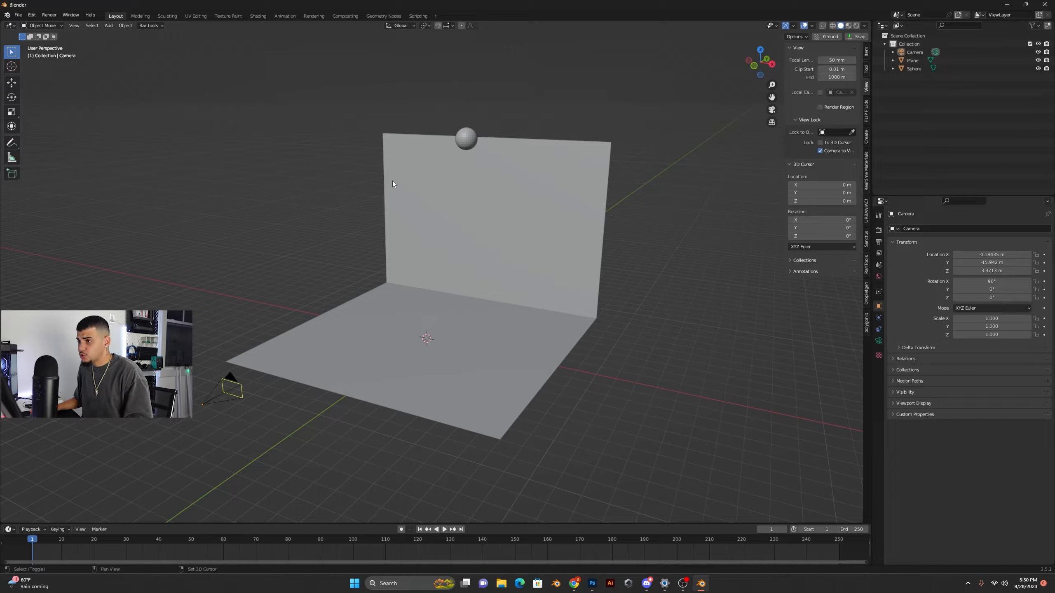
key(shift+a)
mouse_move(368, 58)
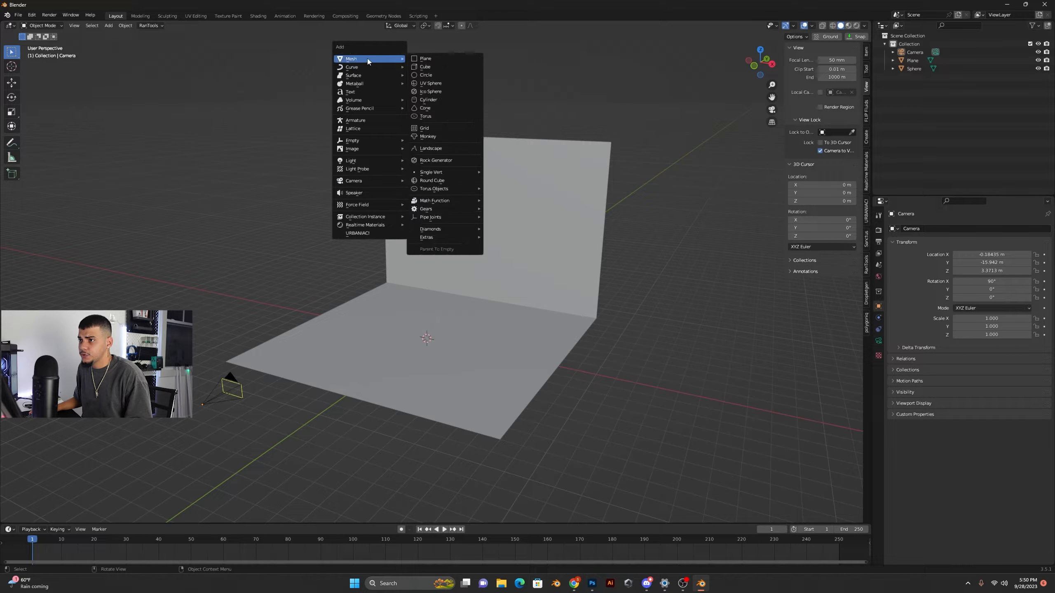
click(425, 67)
key(g)
key(z)
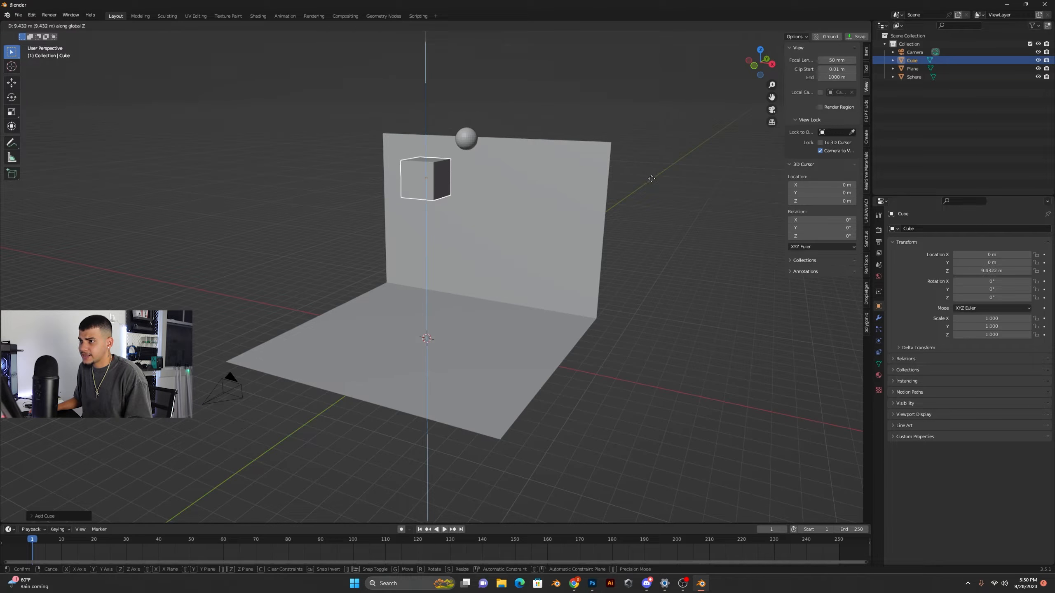
click(647, 196)
In the right side view, move the cube along Y to about 5.06 m so it sits under the sphere.
middle_drag(646, 193, 605, 191)
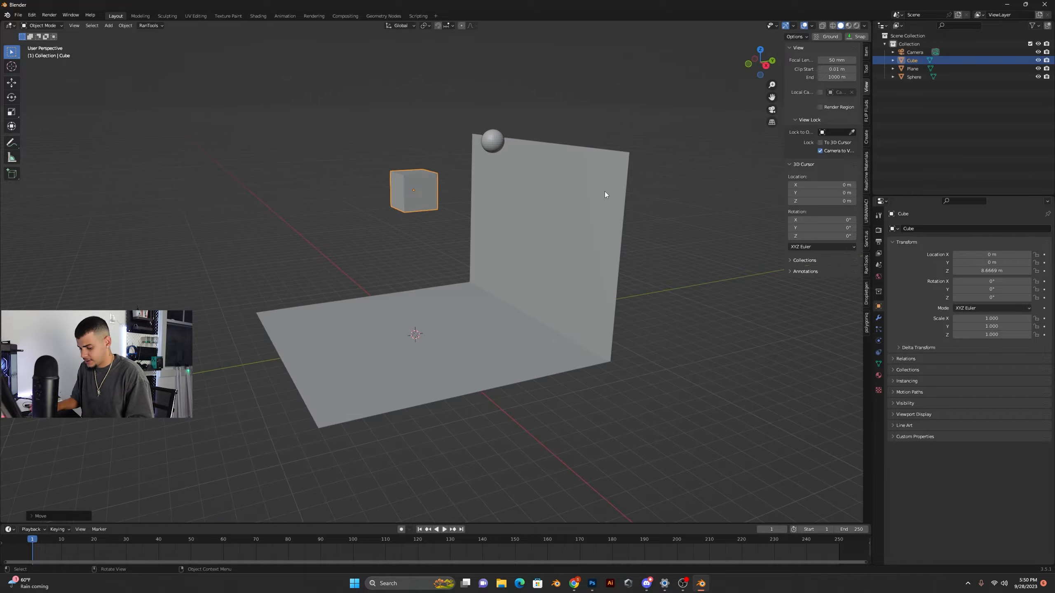
key(KP_3)
key(g)
key(y)
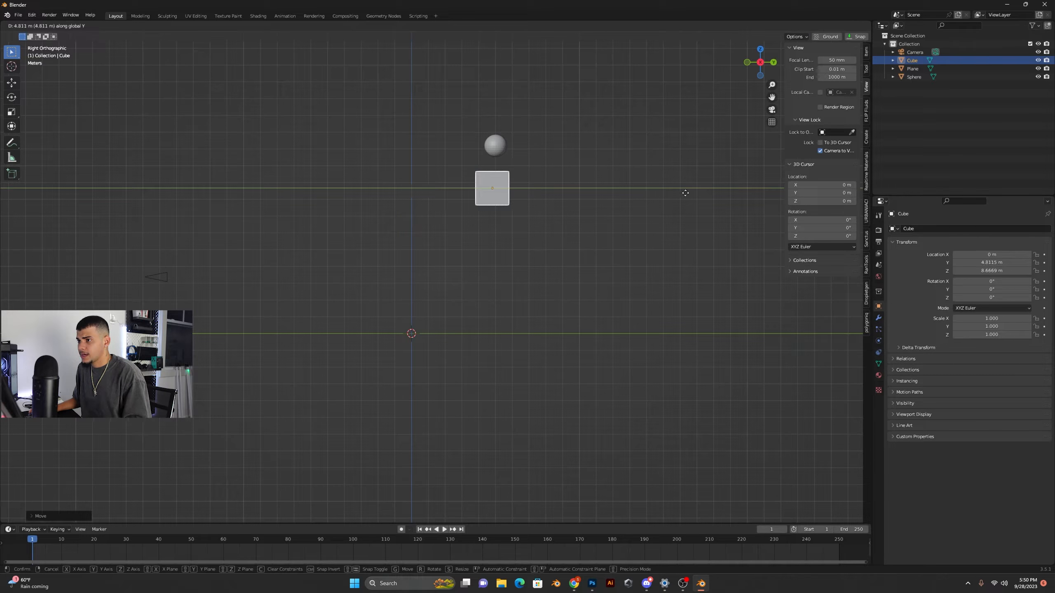
click(699, 226)
Flatten the cube to a Z scale of about 0.38 and raise it to about 9.67 m, just below the sphere.
key(s)
key(z)
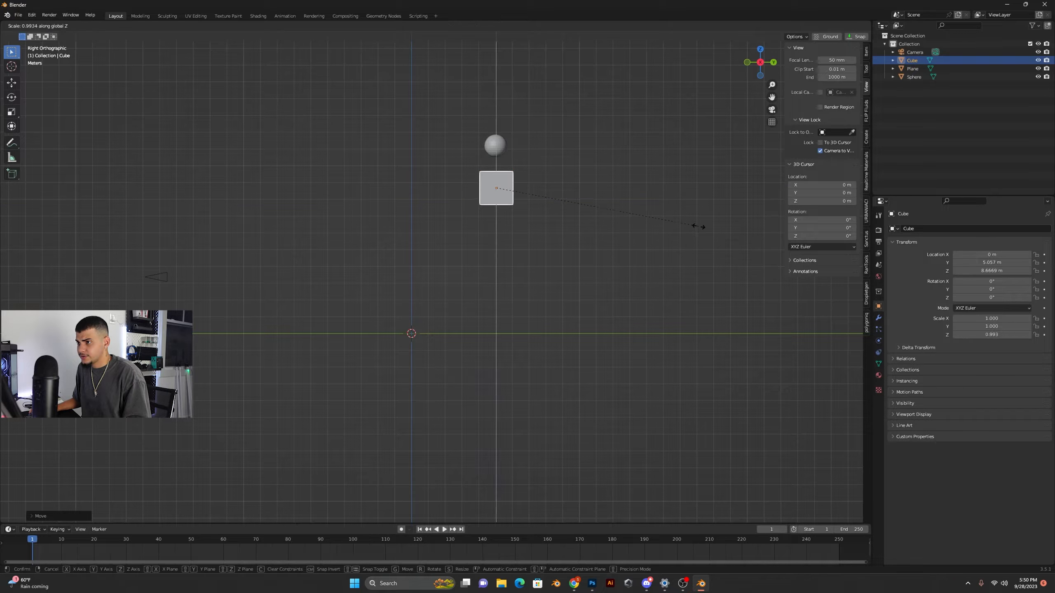
click(573, 212)
key(g)
key(z)
click(570, 194)
key(g)
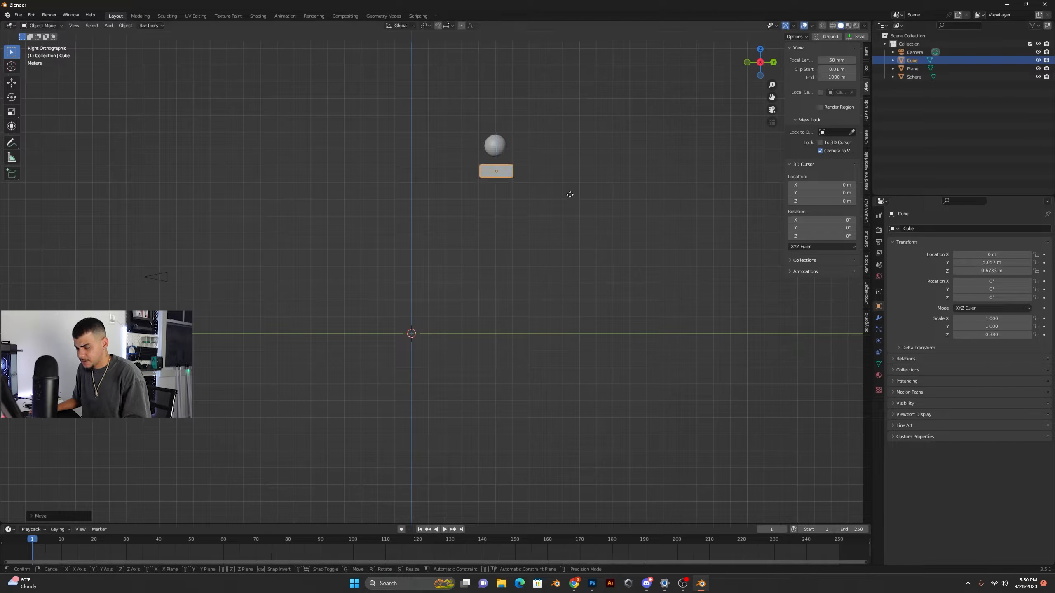
key(x)
key(y)
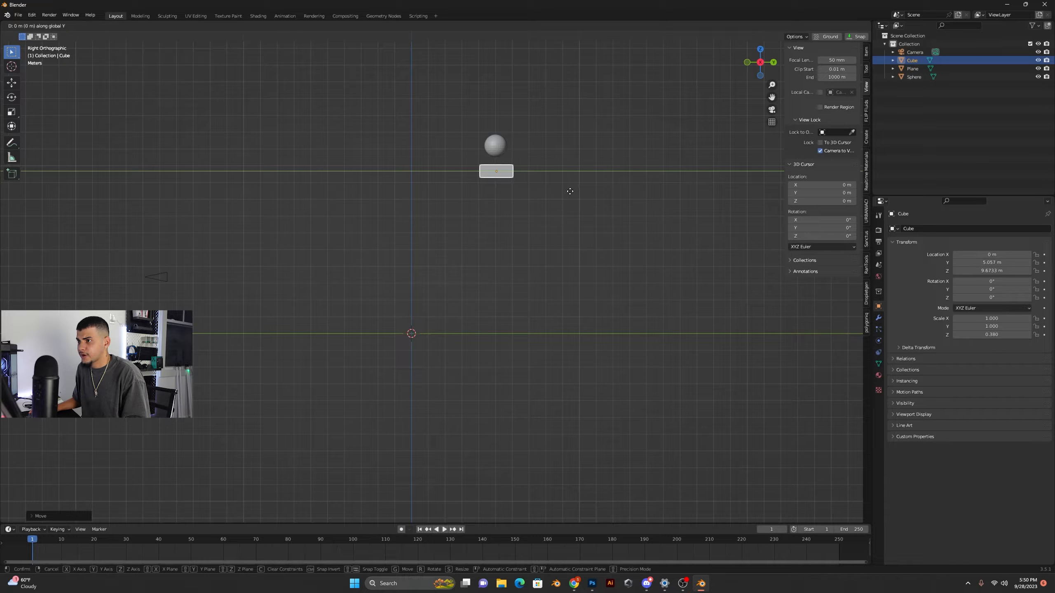
click(570, 191)
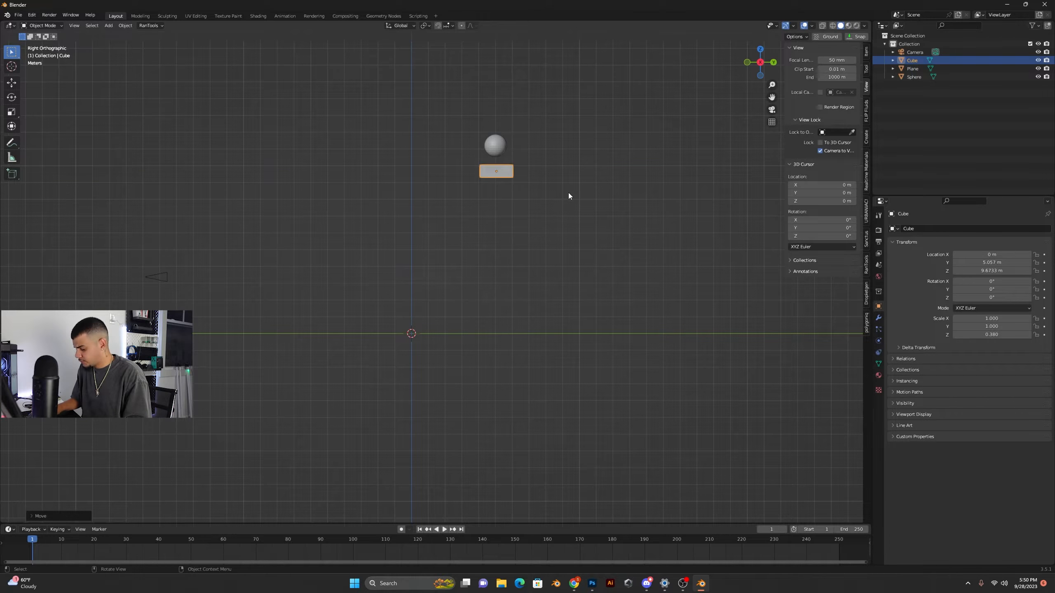
In the front view, stretch the cube along X to a scale of about 3.1 to form a wide ledge.
key(KP_1)
key(s)
key(x)
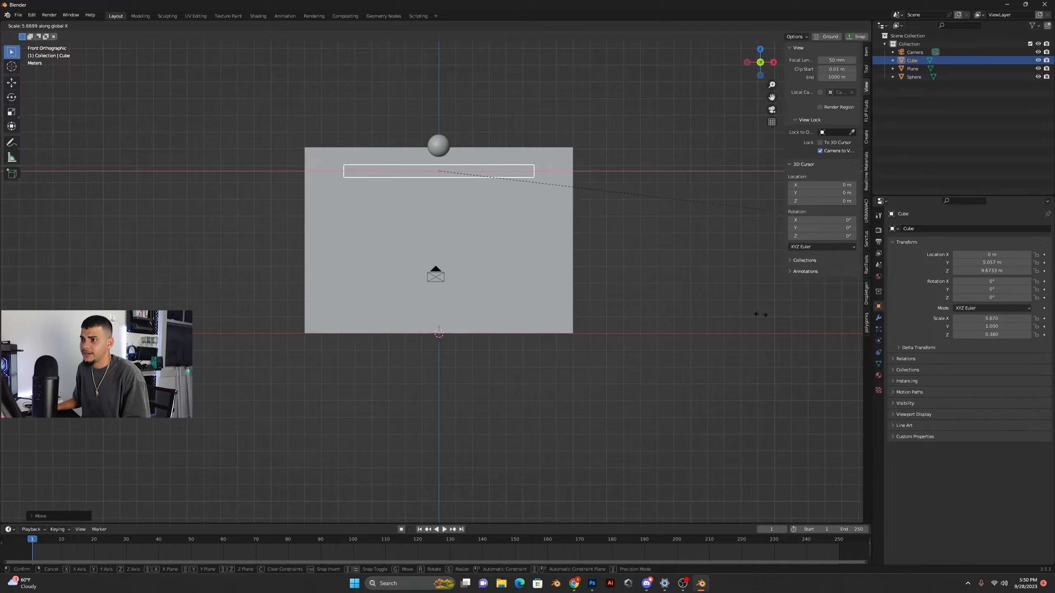
click(306, 232)
middle_drag(306, 231, 401, 190)
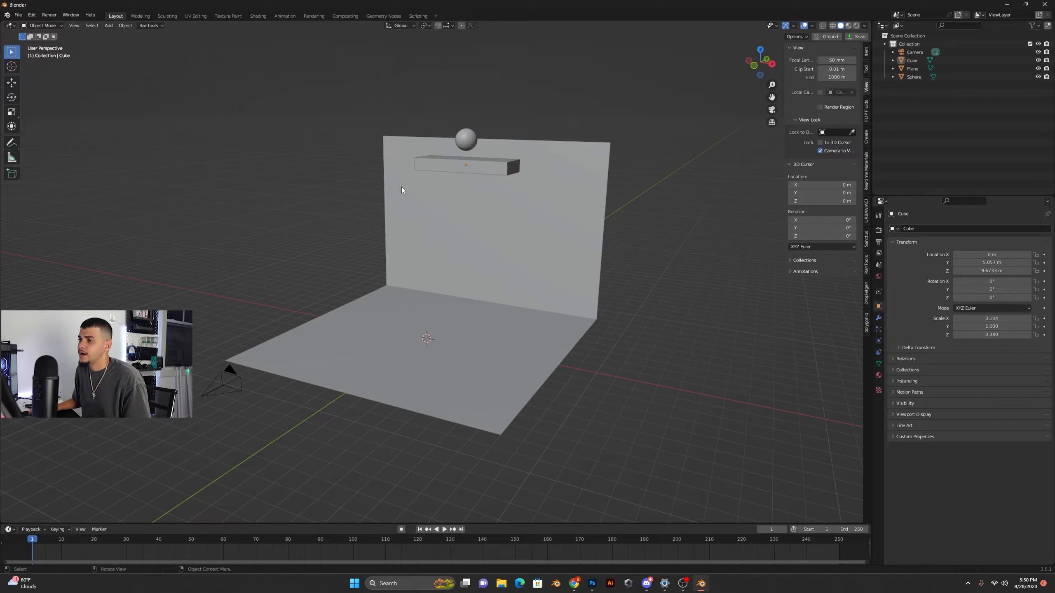
Add Fluid physics to the floor-and-wall plane and set its type to Effector.
click(527, 211)
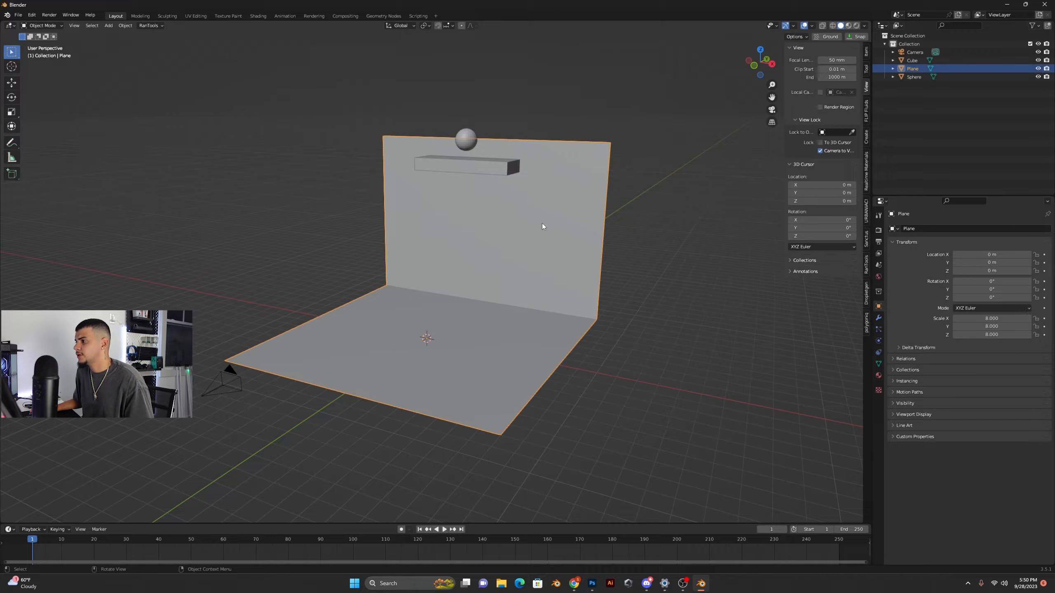
click(878, 341)
click(1005, 238)
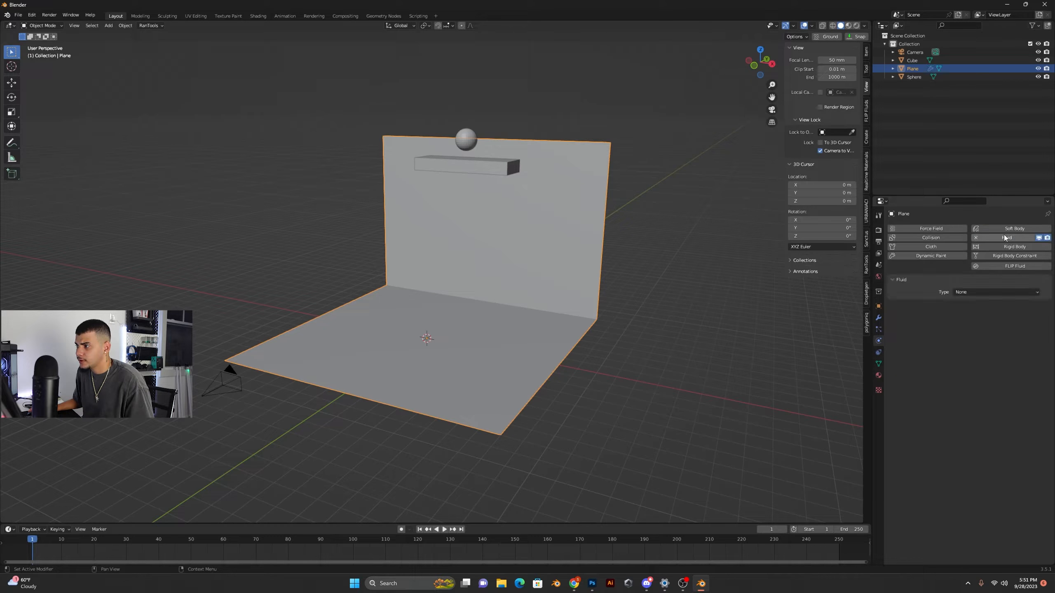
click(983, 292)
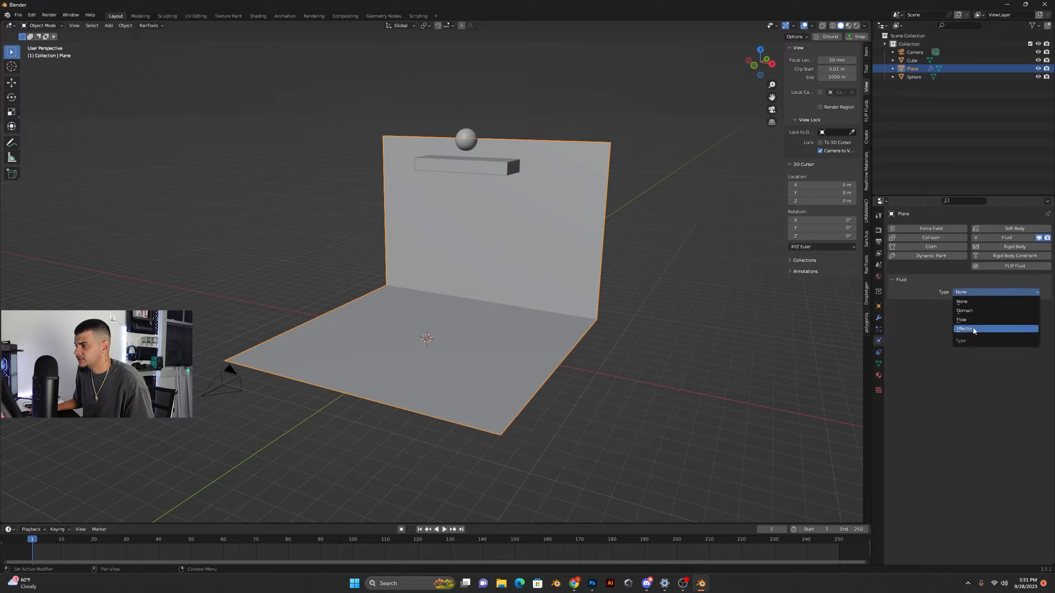
click(971, 329)
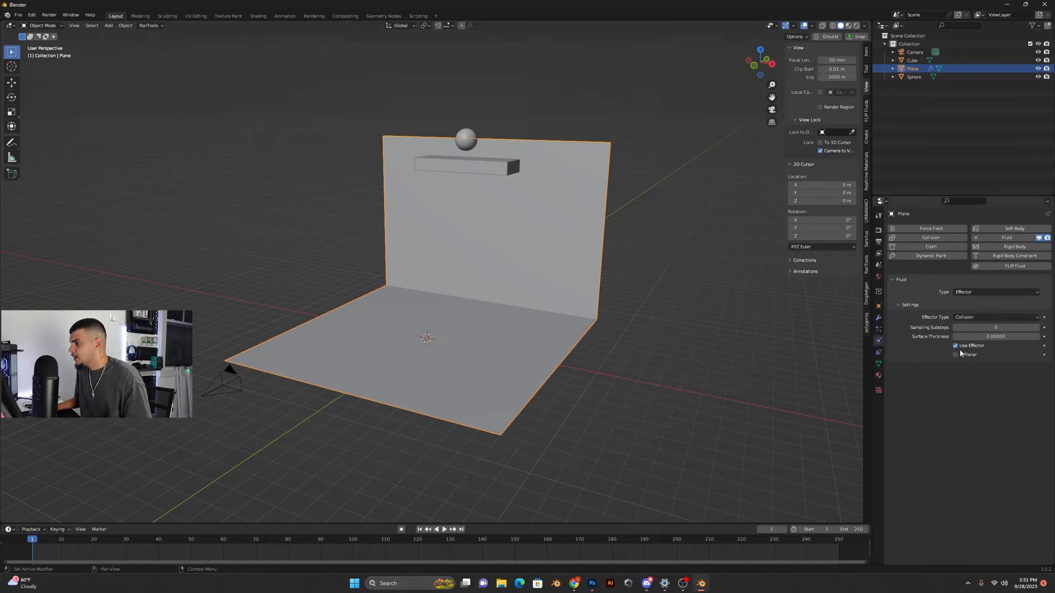
Set the plane effector's sampling substeps to 1 and its surface thickness to 0.2.
click(1000, 327)
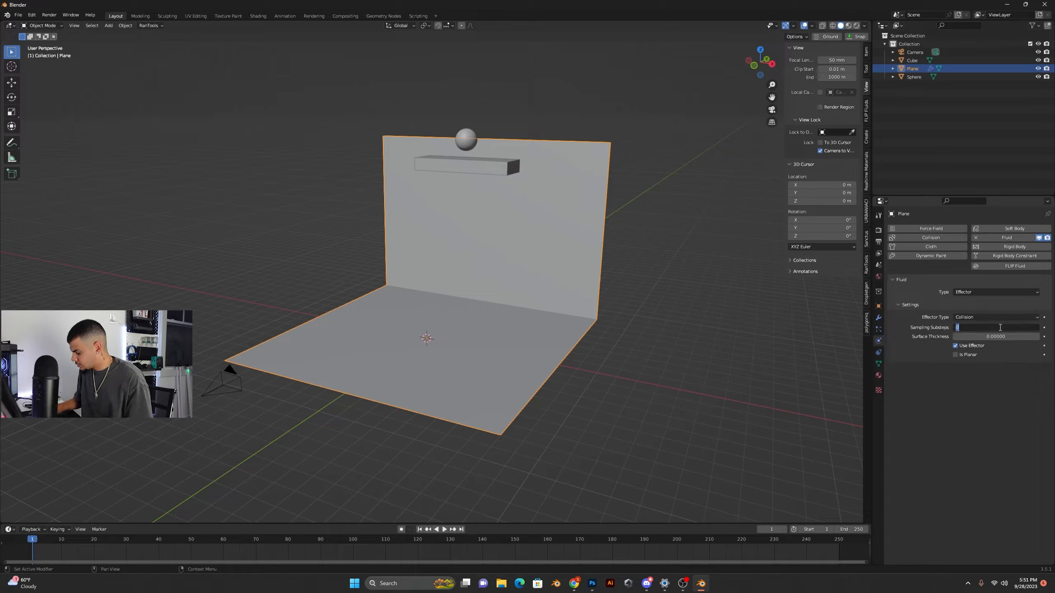
text(1)
key(Return)
click(994, 336)
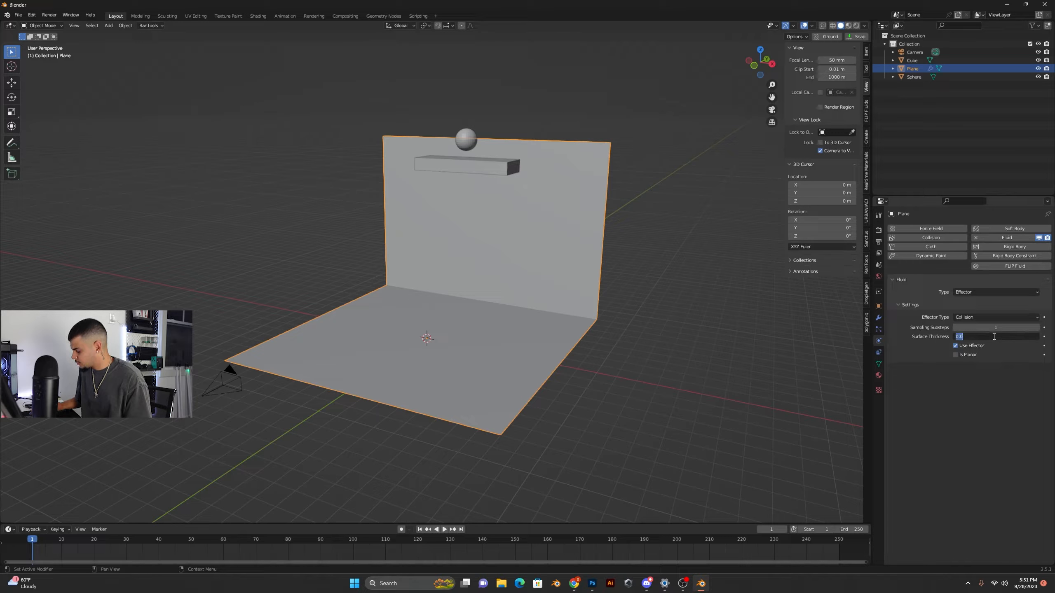
text(.2)
key(Return)
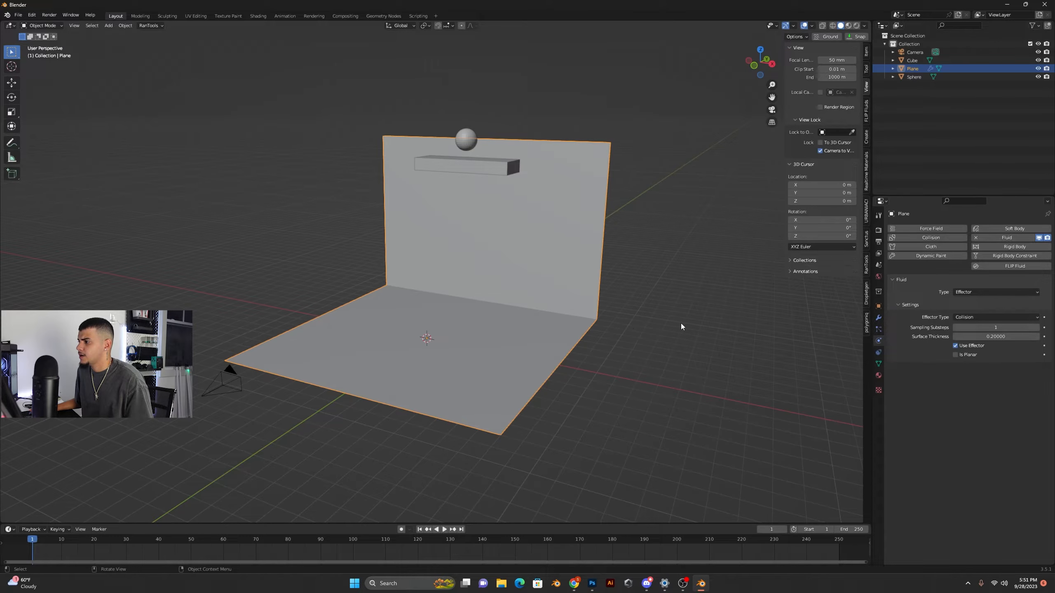
Add Fluid physics to the ledge under the sphere and set its type to Effector.
middle_drag(681, 327, 557, 265)
click(564, 104)
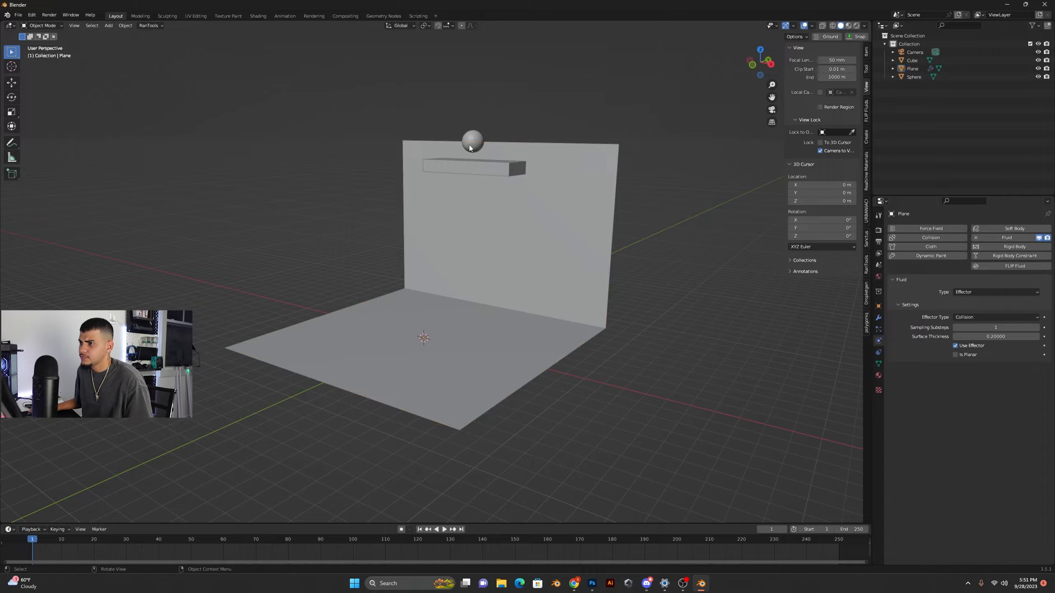
click(469, 145)
click(483, 169)
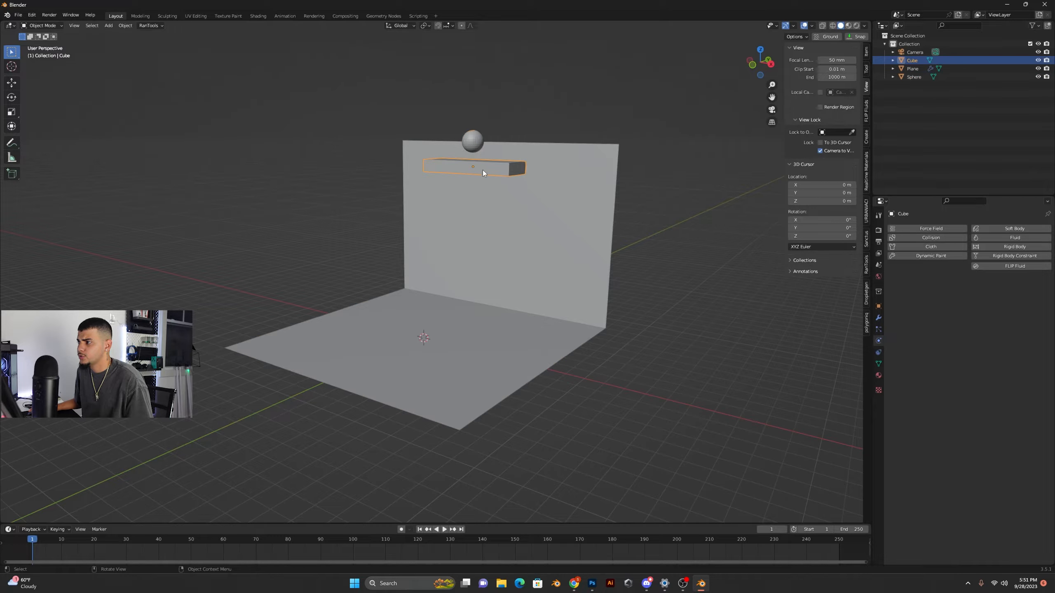
click(1014, 238)
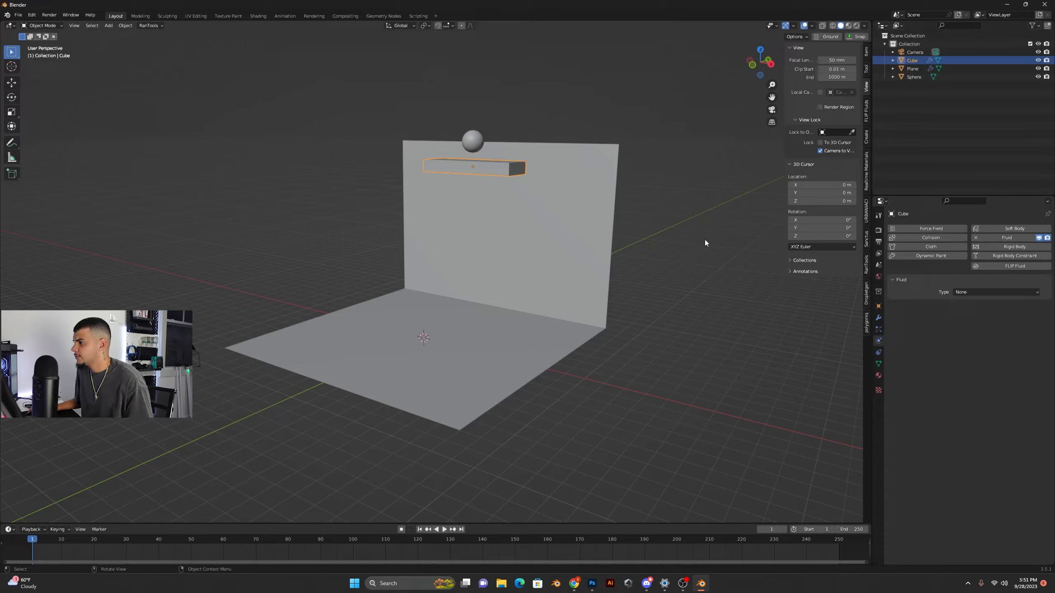
click(989, 292)
click(968, 330)
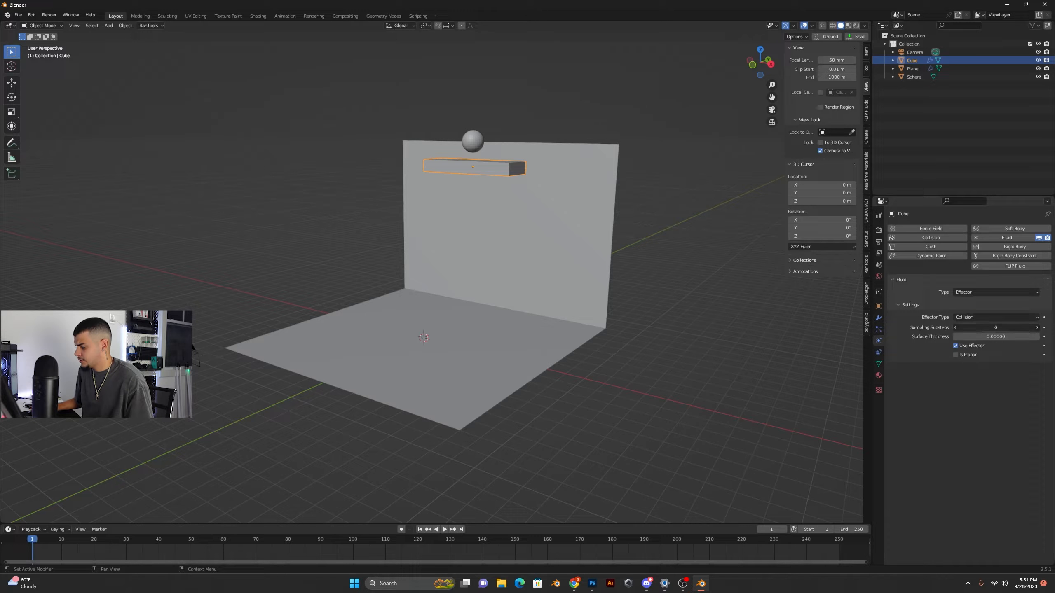
Set the ledge effector's sampling substeps to 1 and its surface thickness to 0.2.
text(1)
click(980, 336)
text(0.2)
key(Return)
Give the sphere Fluid physics as a Flow object with flow type Liquid and flow behavior Inflow.
middle_drag(706, 328, 694, 319)
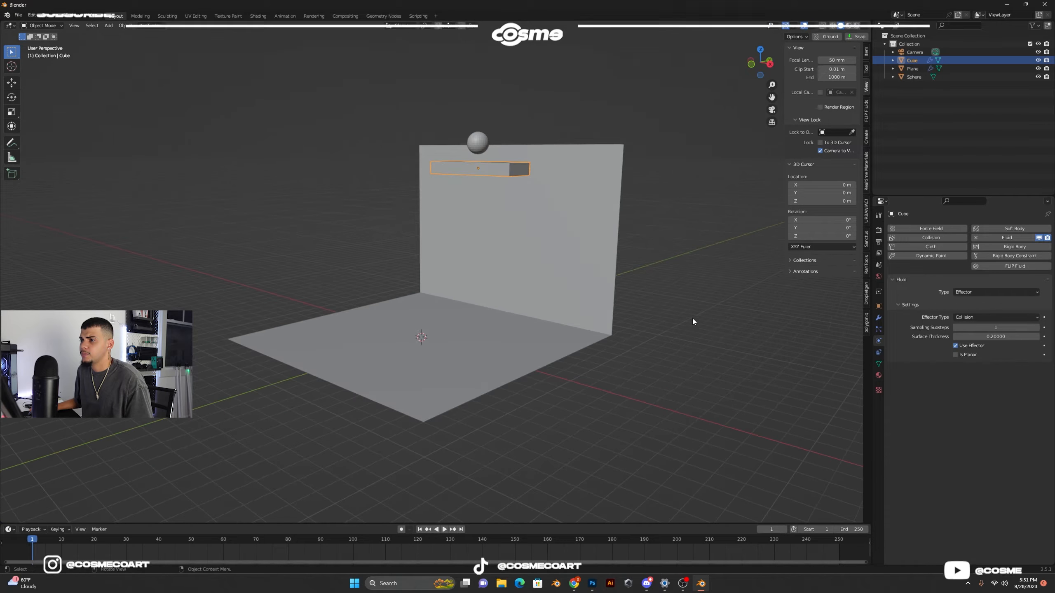
click(478, 142)
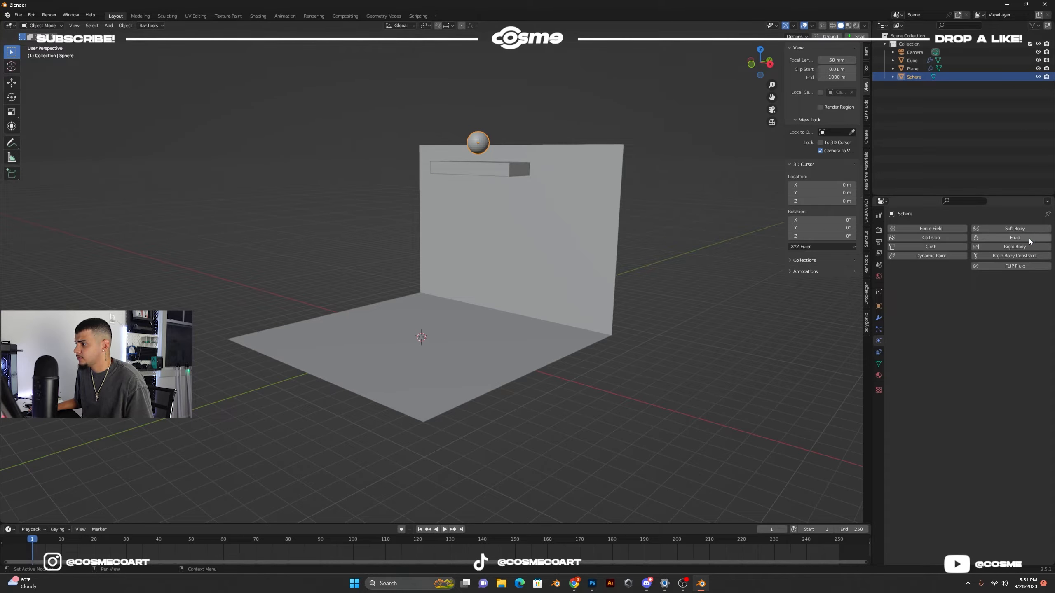
click(972, 296)
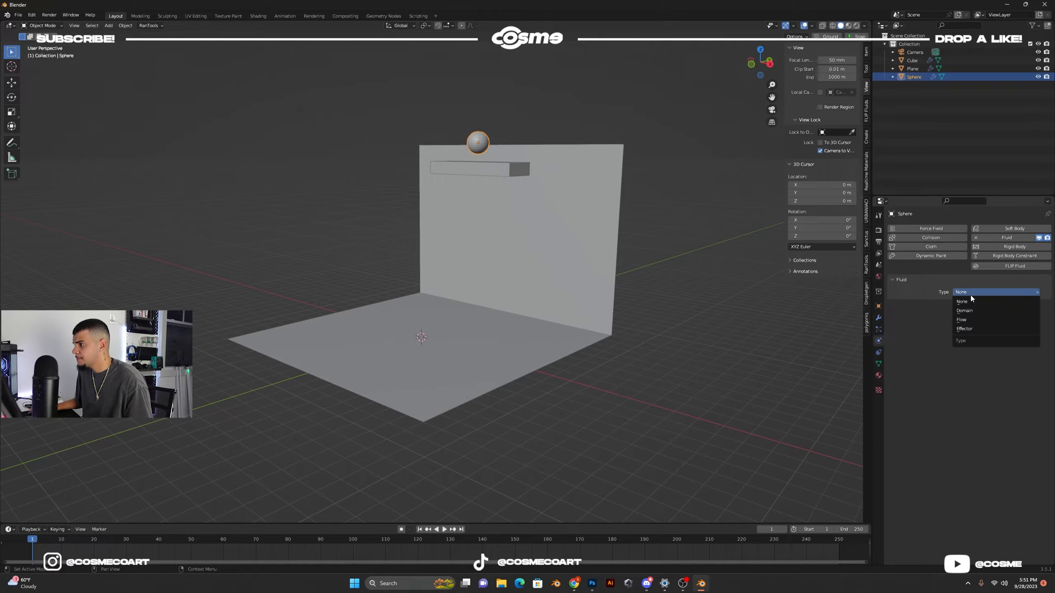
click(971, 320)
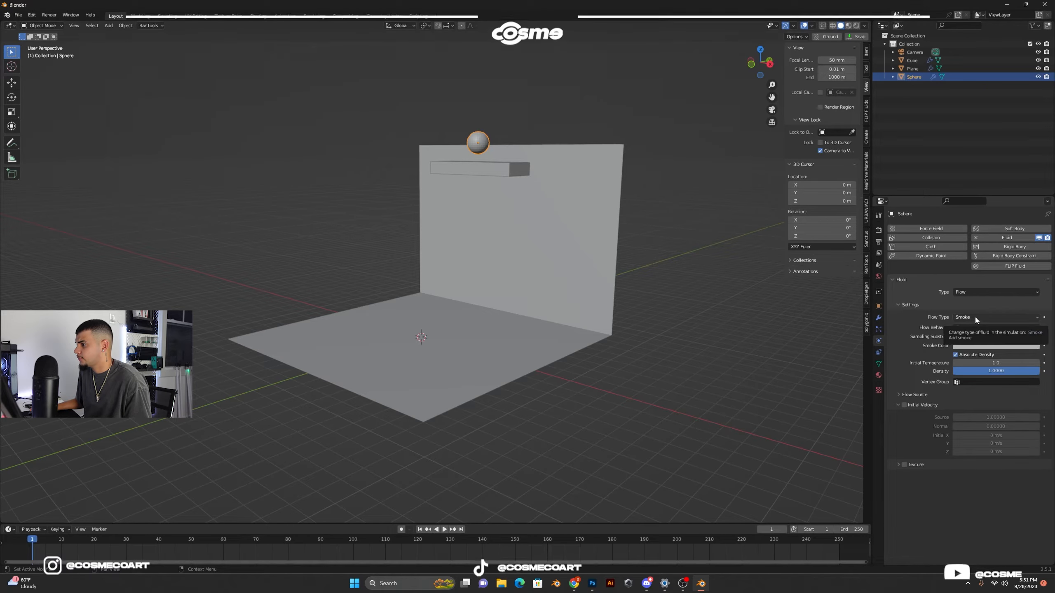
click(975, 316)
click(971, 353)
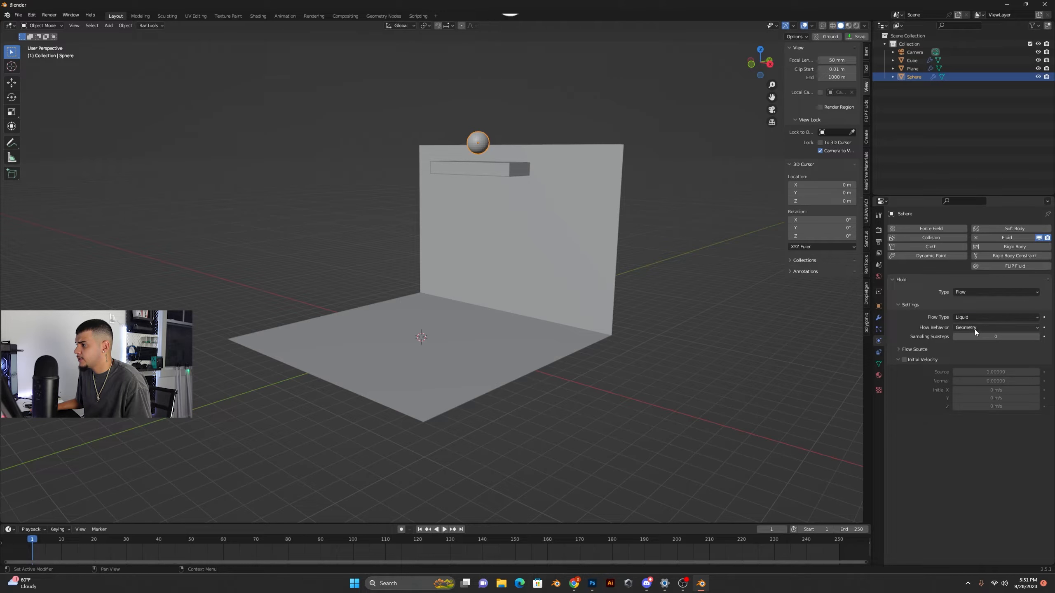
click(974, 329)
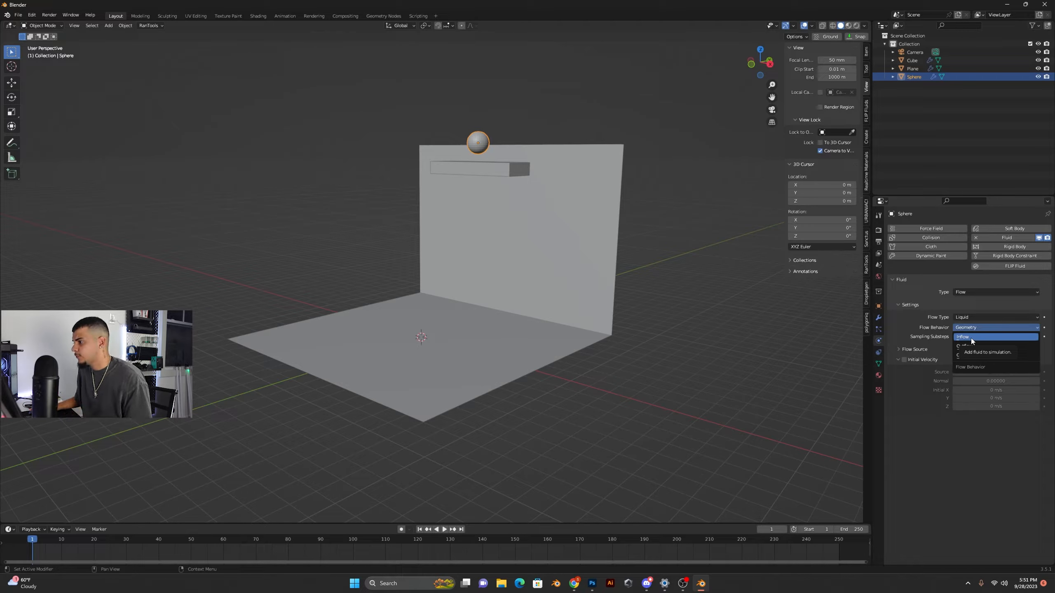
click(971, 338)
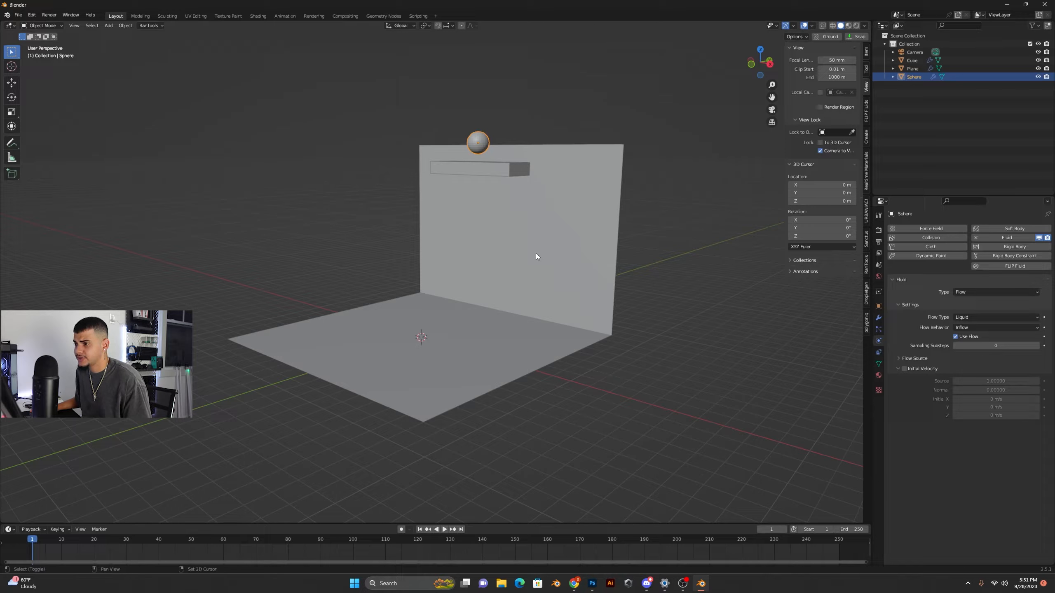
Add a new cube at the scene centre and scale it up to nearly the width of the floor.
key(shift+a)
click(587, 260)
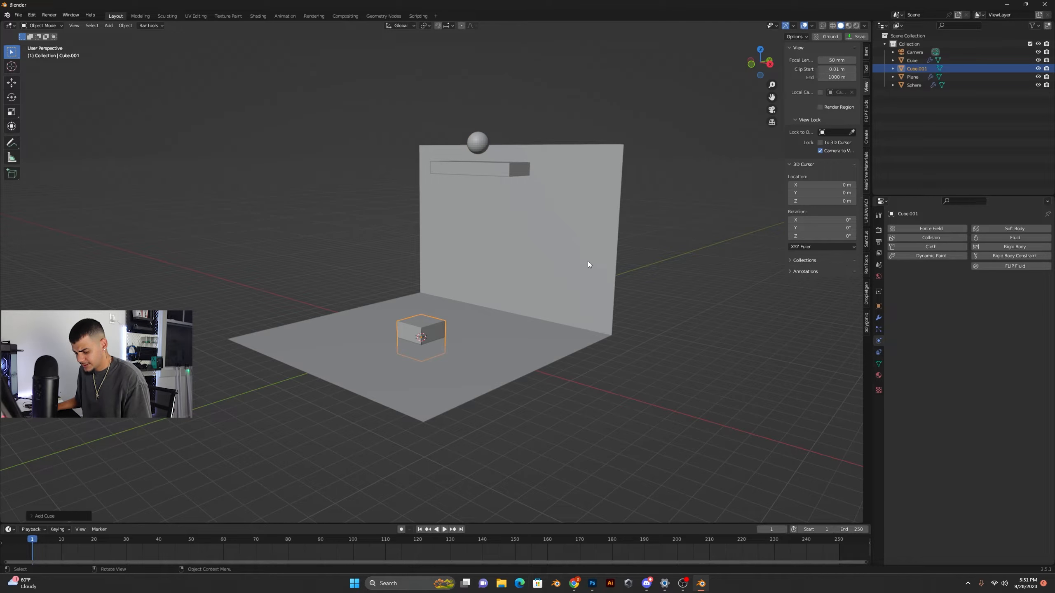
key(s)
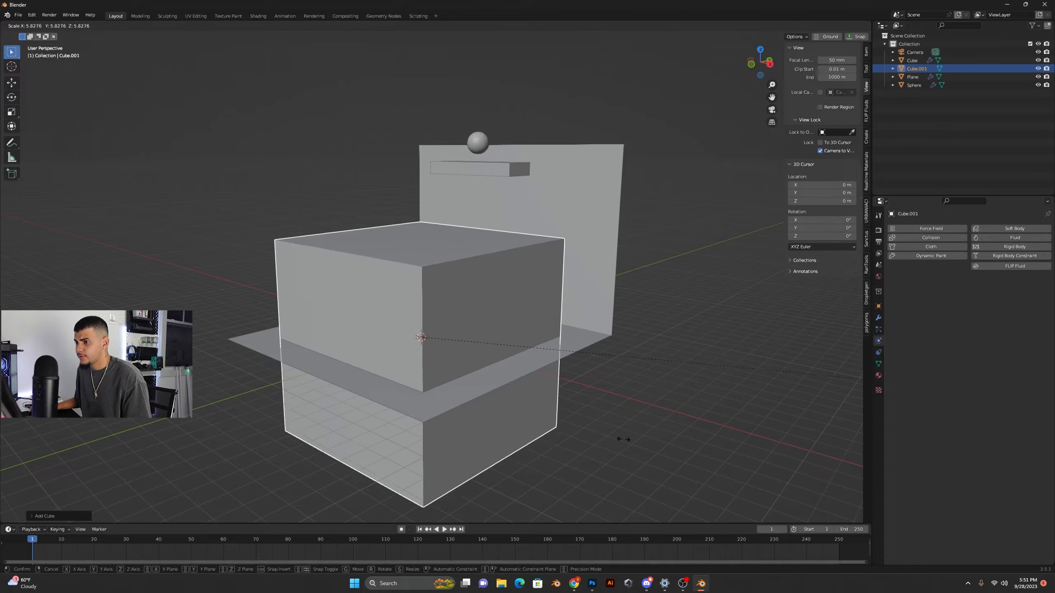
click(681, 468)
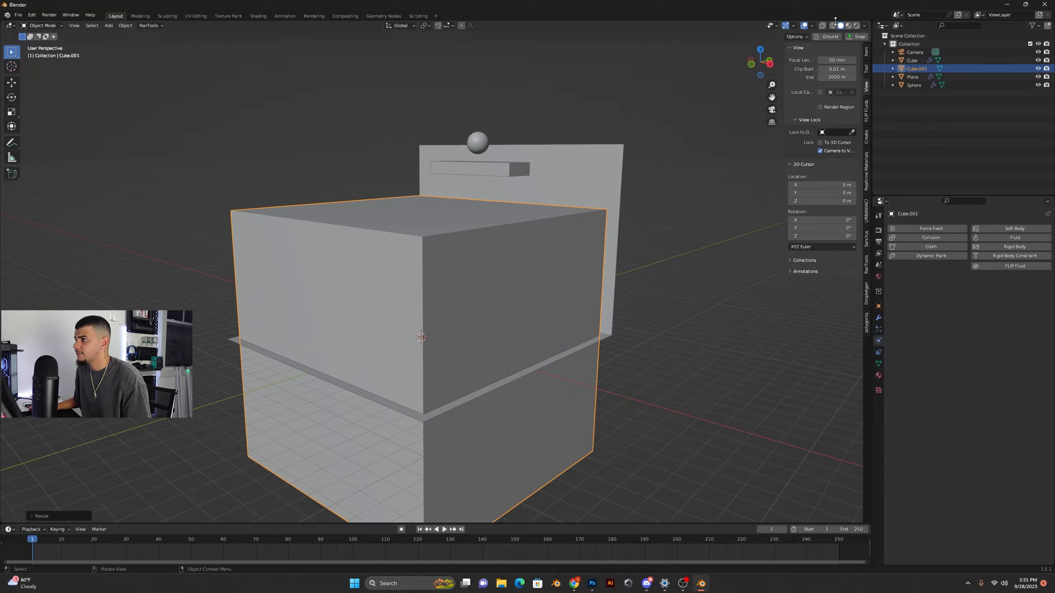
In wireframe and the right side view, move the large cube up so it encloses the sphere and ledge.
click(832, 27)
key(KP_3)
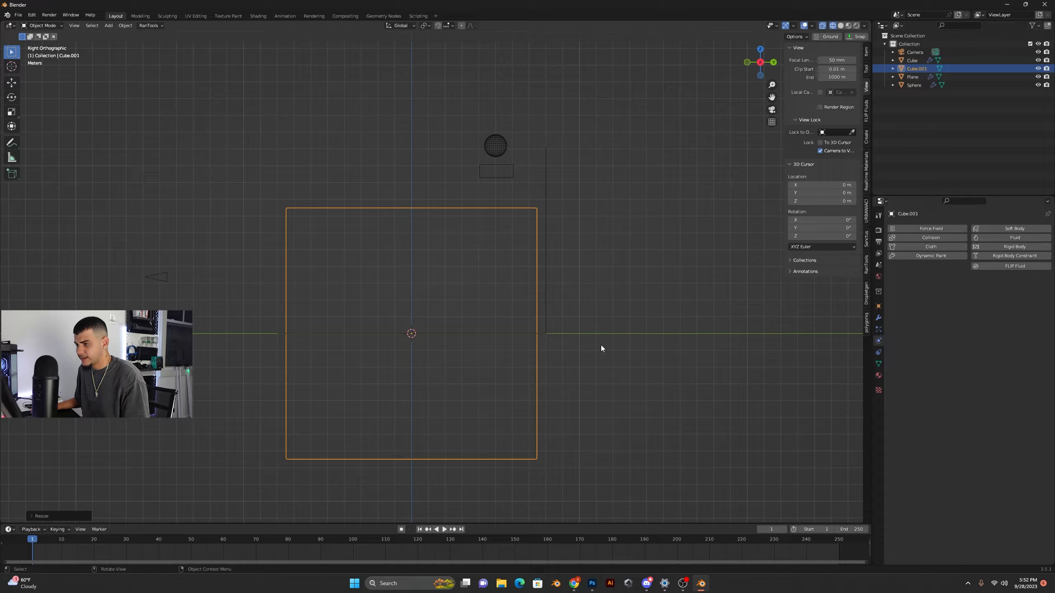
key(g)
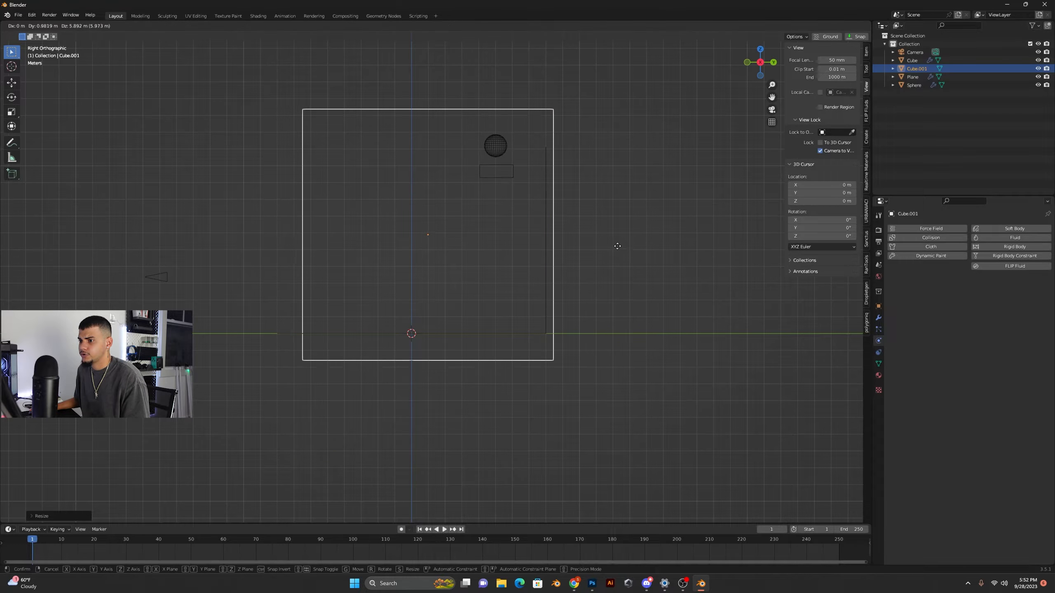
click(609, 228)
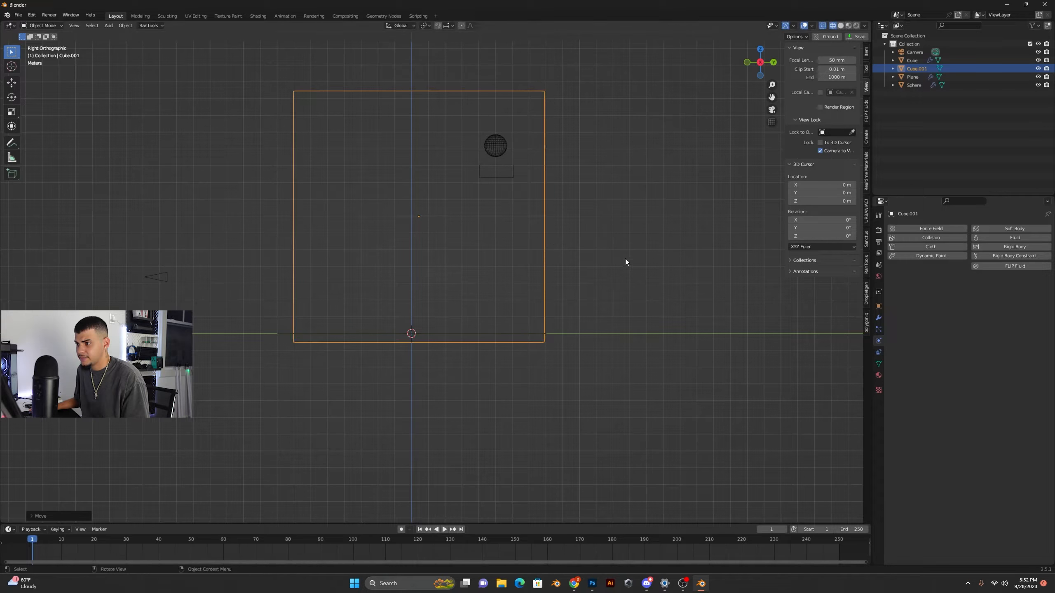
Enlarge the cube by a factor of about 1.1 and move it about -0.71 m along Y to meet the wall.
key(s)
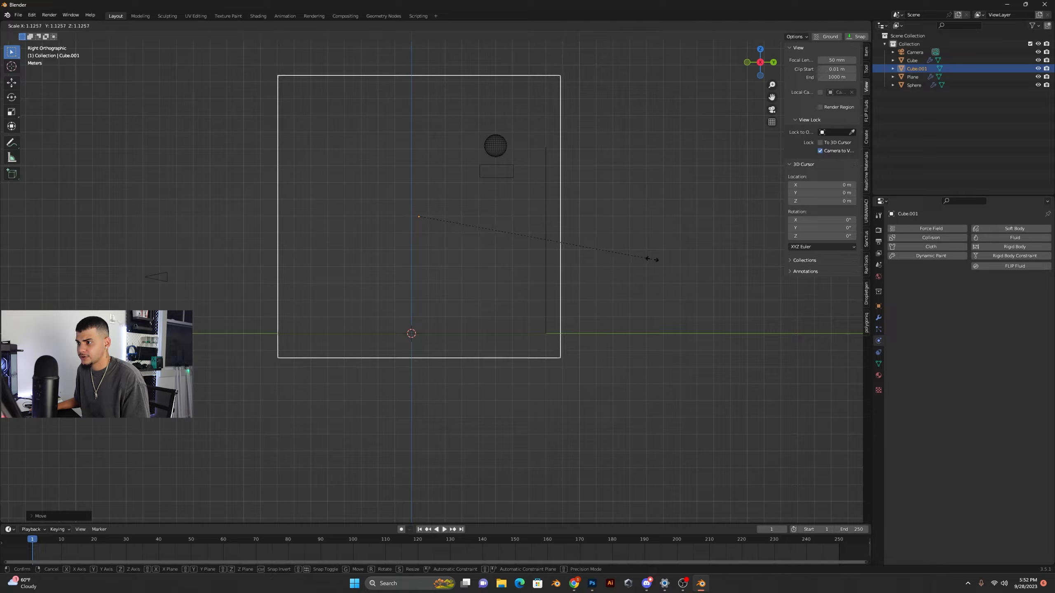
click(650, 258)
key(g)
key(y)
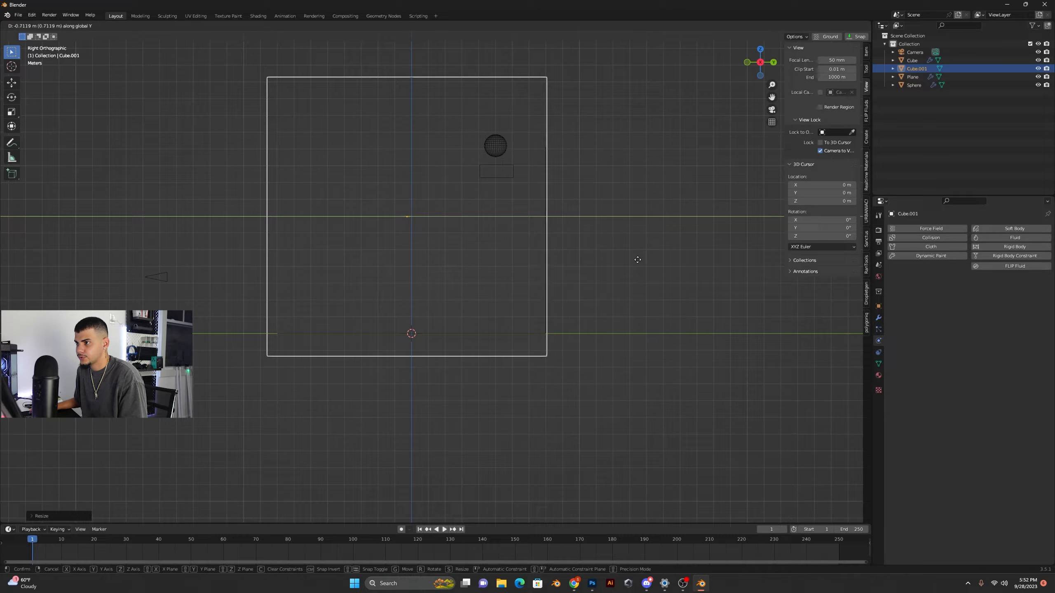
click(643, 268)
Shrink the cube along Z until its base sits just below the floor.
key(s)
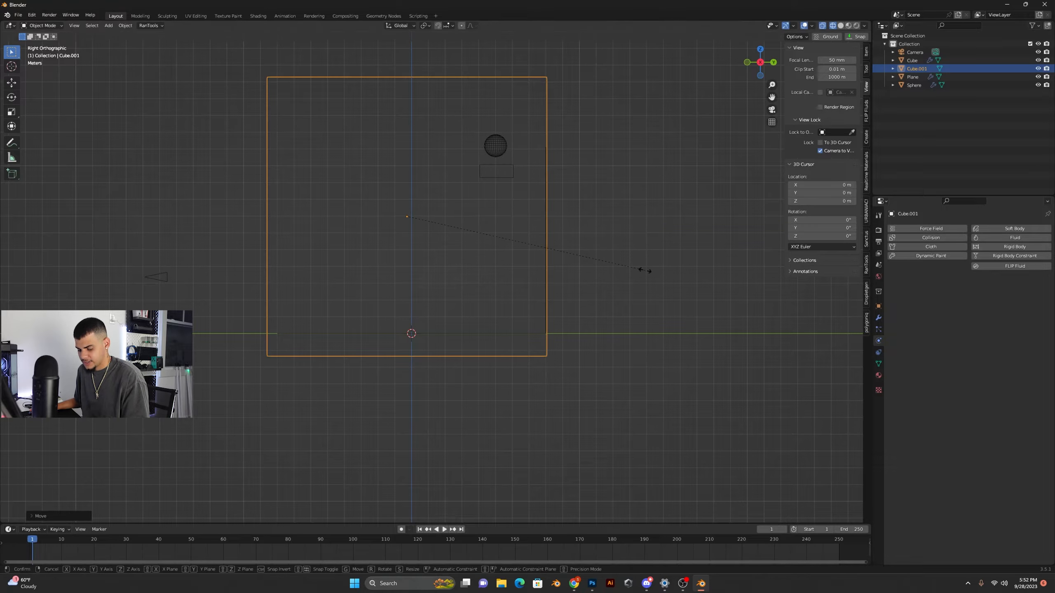
key(z)
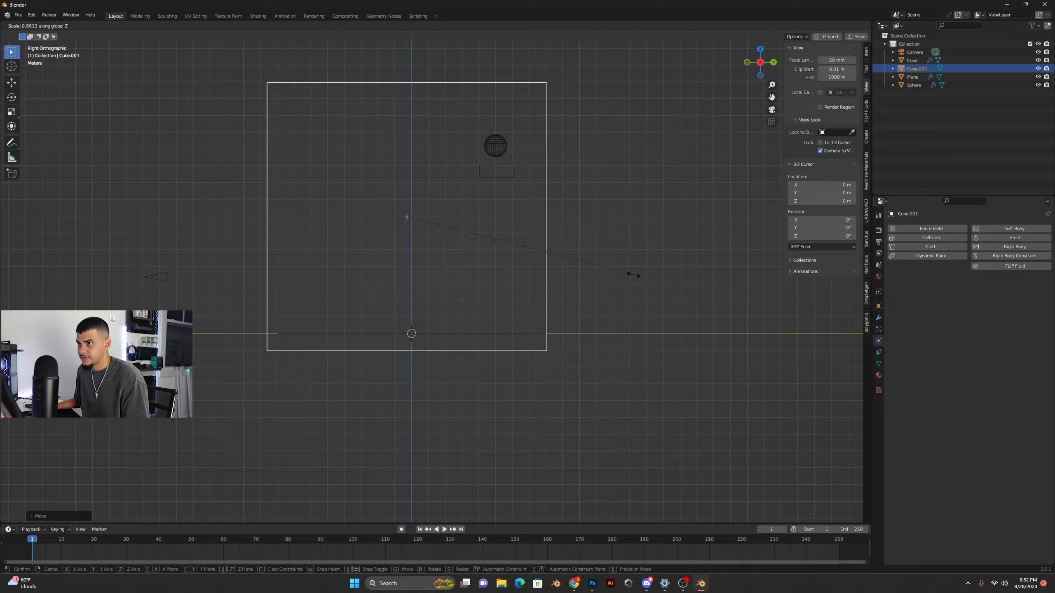
click(615, 290)
Shrink the cube slightly along Y and move it about 0.32 m along Y, back to the wall.
key(s)
key(y)
click(610, 290)
key(g)
key(y)
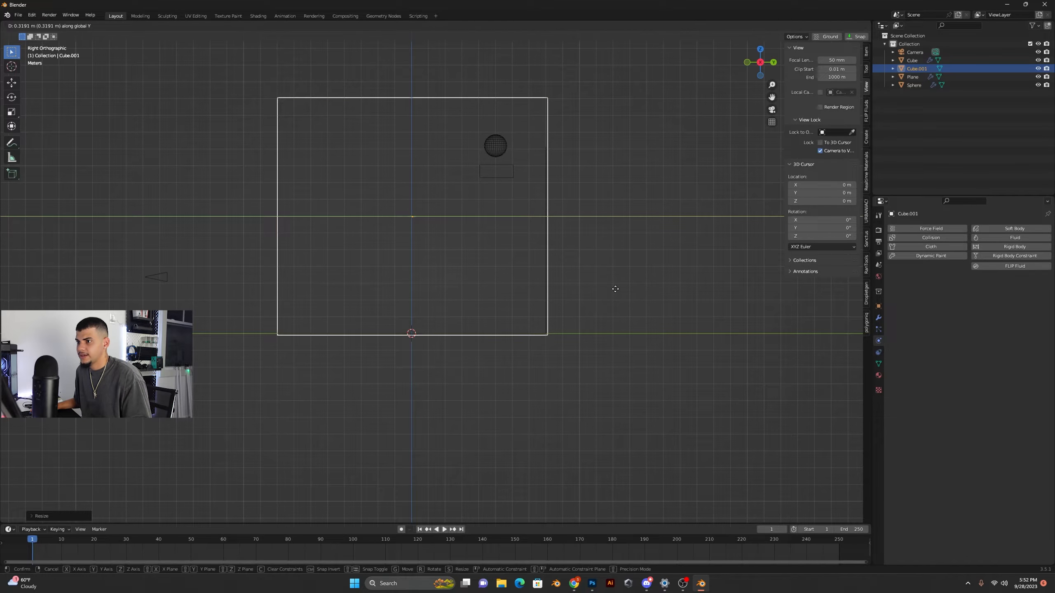
click(615, 289)
In the front view, scale the cube along X by about 0.97 to match the floor's width.
middle_drag(615, 289, 594, 281)
key(KP_1)
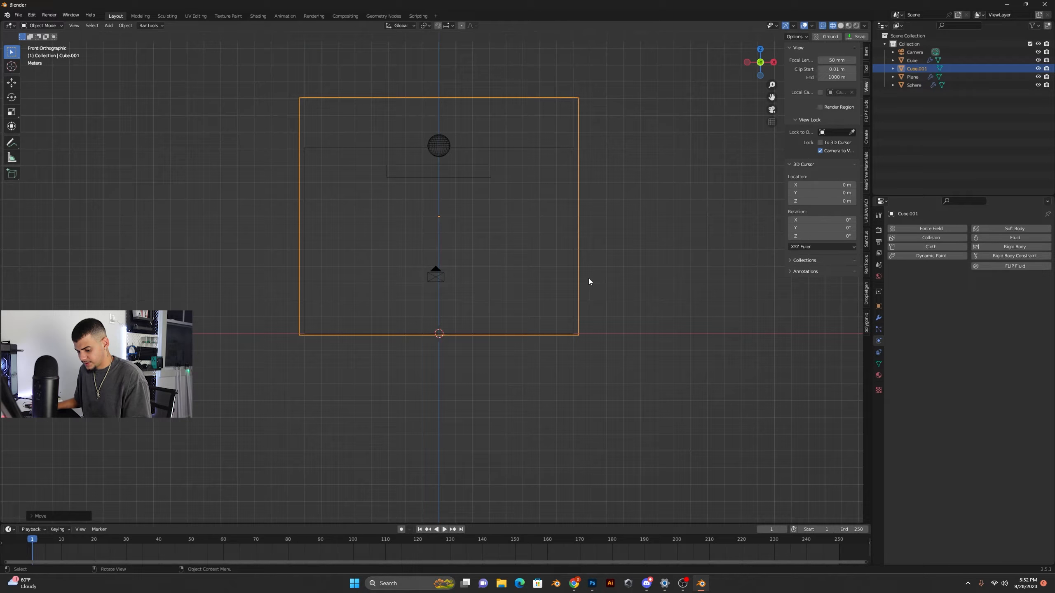
key(s)
key(x)
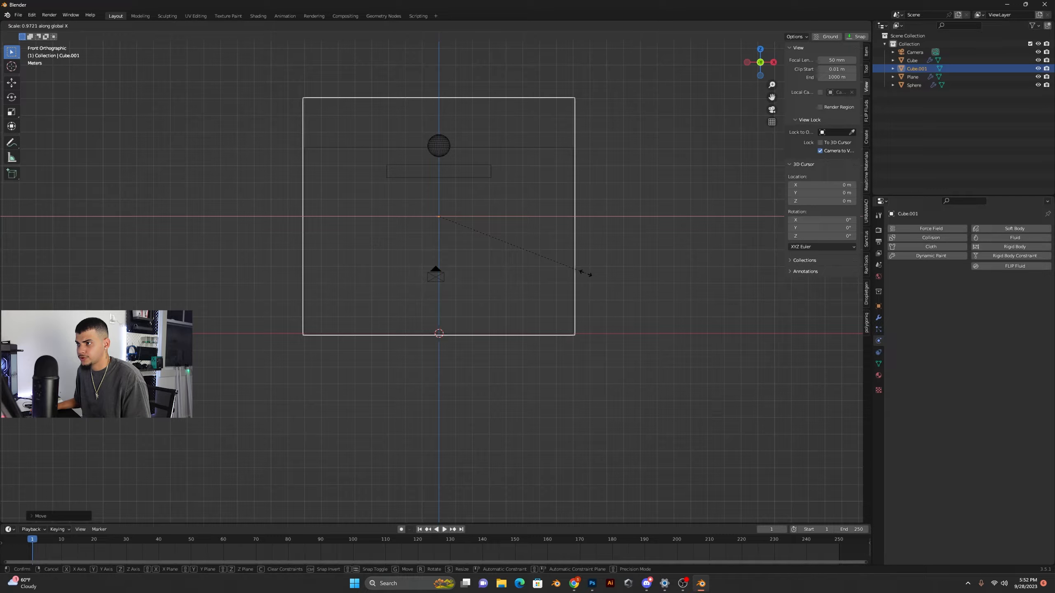
click(584, 270)
click(635, 246)
Switch to solid shading and give the large cube fluid physics as a Domain of type Liquid.
middle_drag(635, 246, 597, 256)
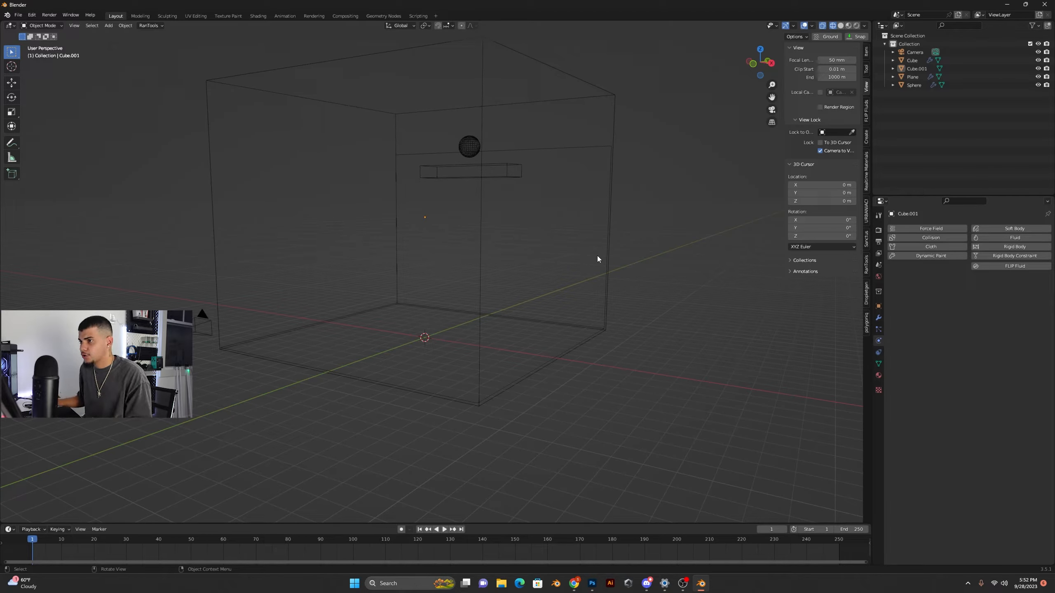
drag(758, 62, 766, 77)
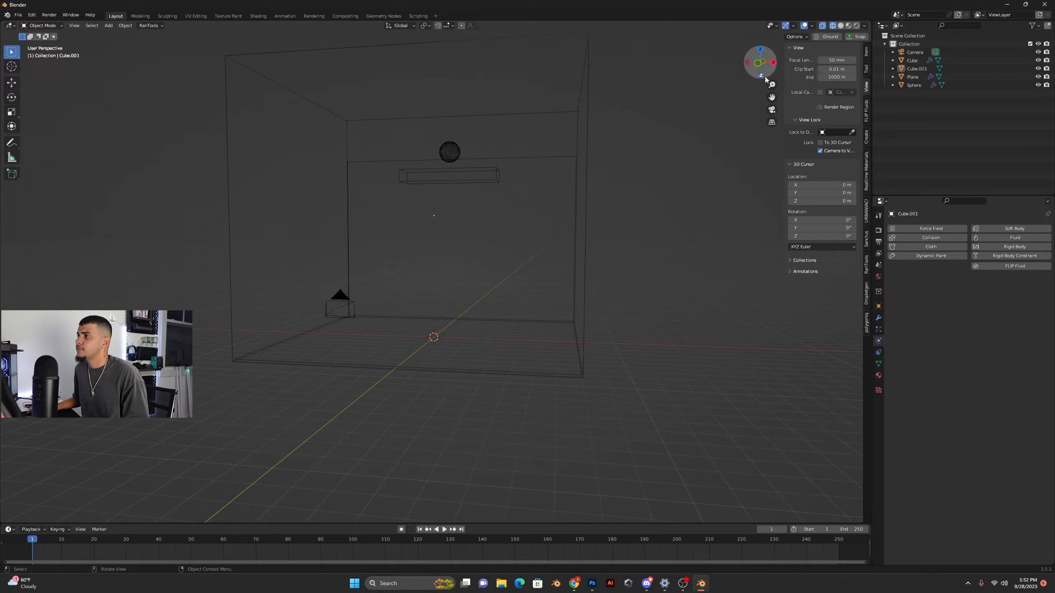
click(841, 25)
click(534, 157)
click(1020, 239)
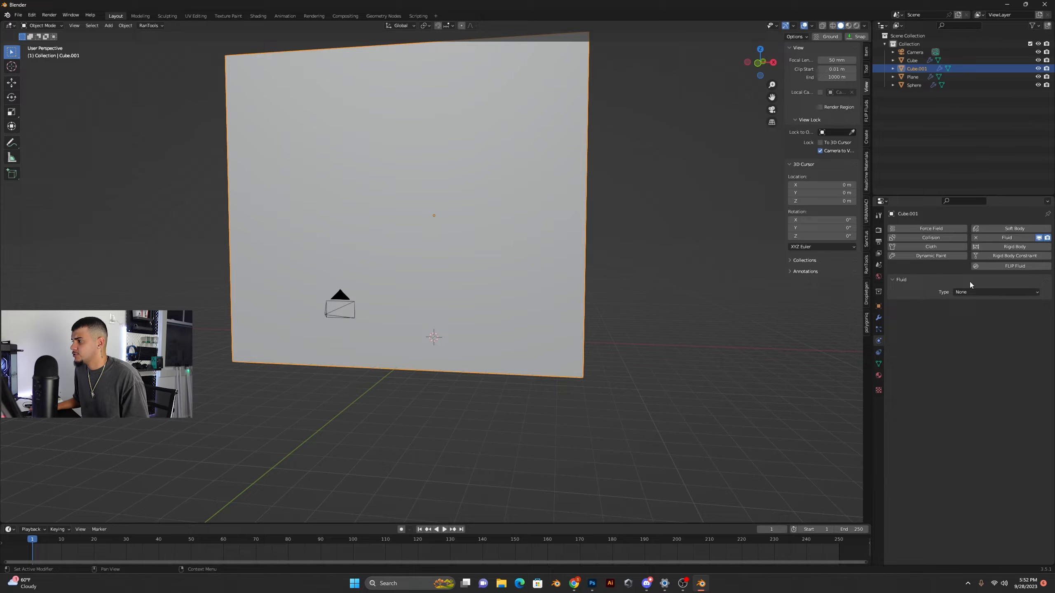
click(971, 292)
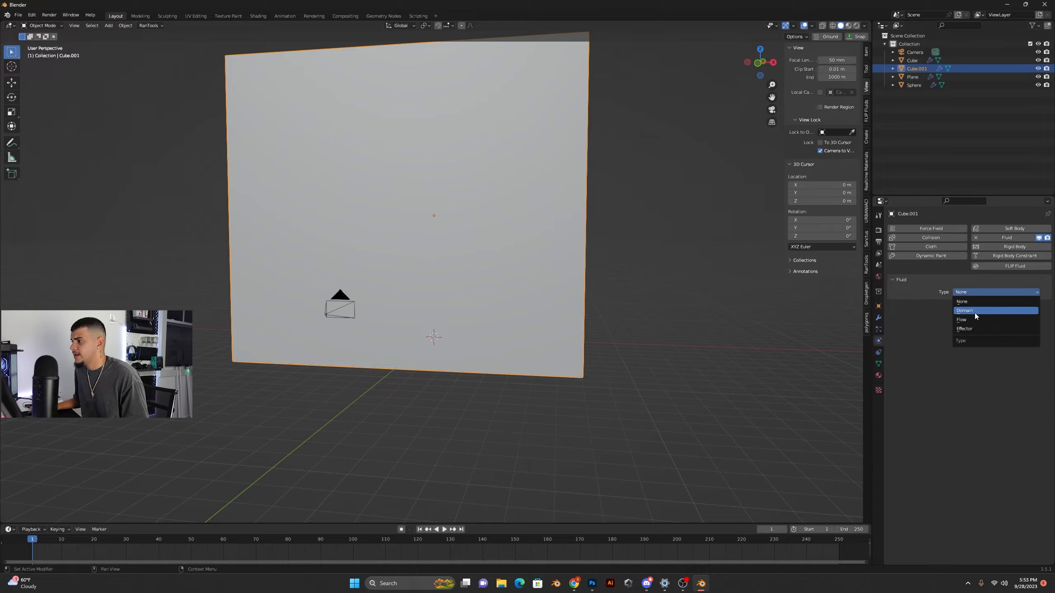
click(971, 311)
click(982, 318)
click(982, 319)
click(982, 319)
click(972, 336)
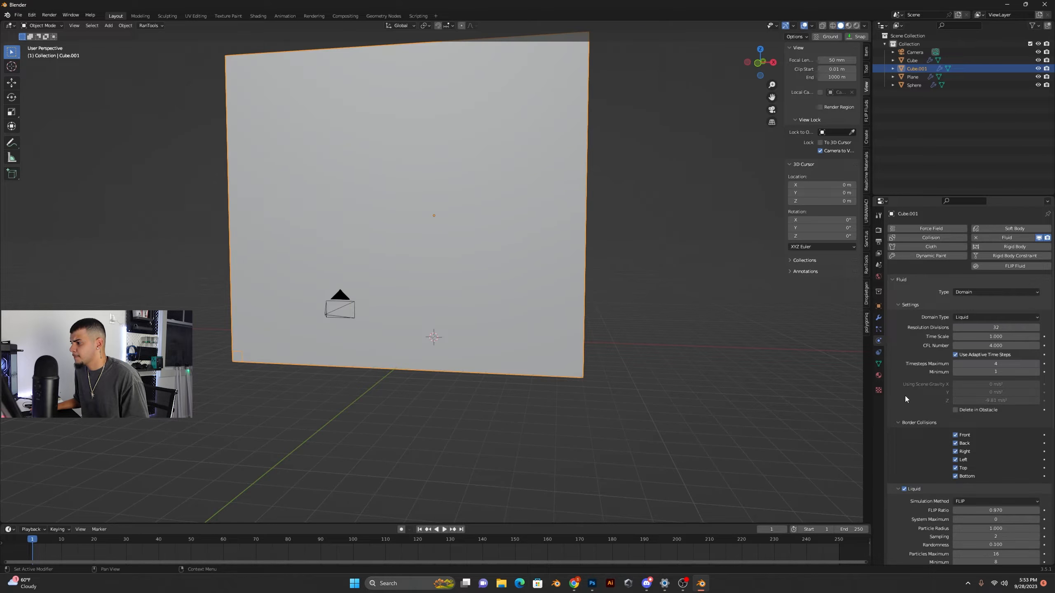
Enable Mesh for the fluid domain and play the simulation from the first frame to frame 140.
scroll(901, 456, down, 8)
click(904, 479)
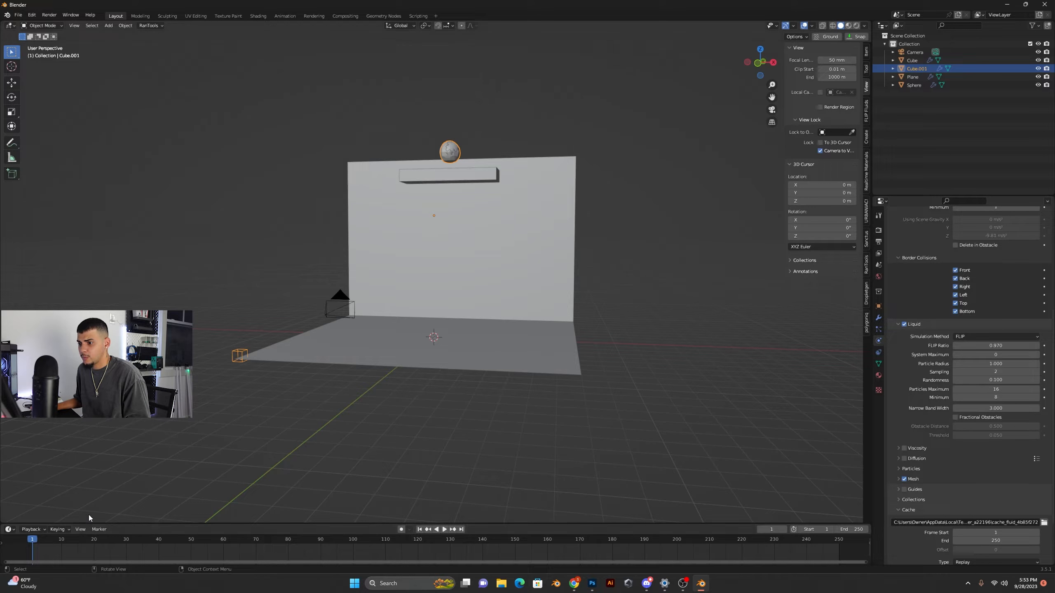
key(space)
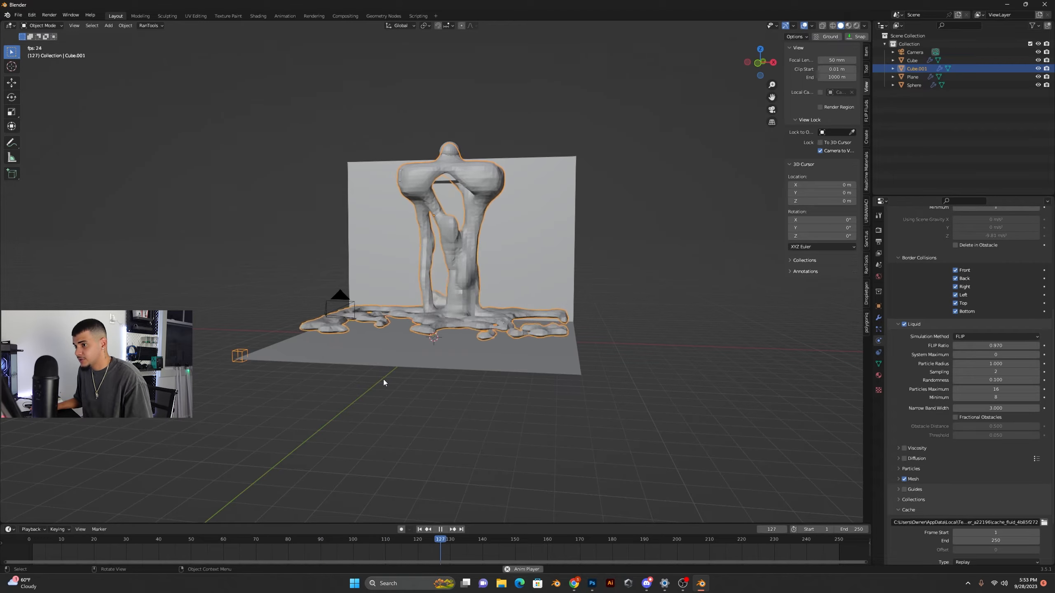
key(space)
Apply Shade Smooth to the liquid mesh.
scroll(458, 173, up, 4)
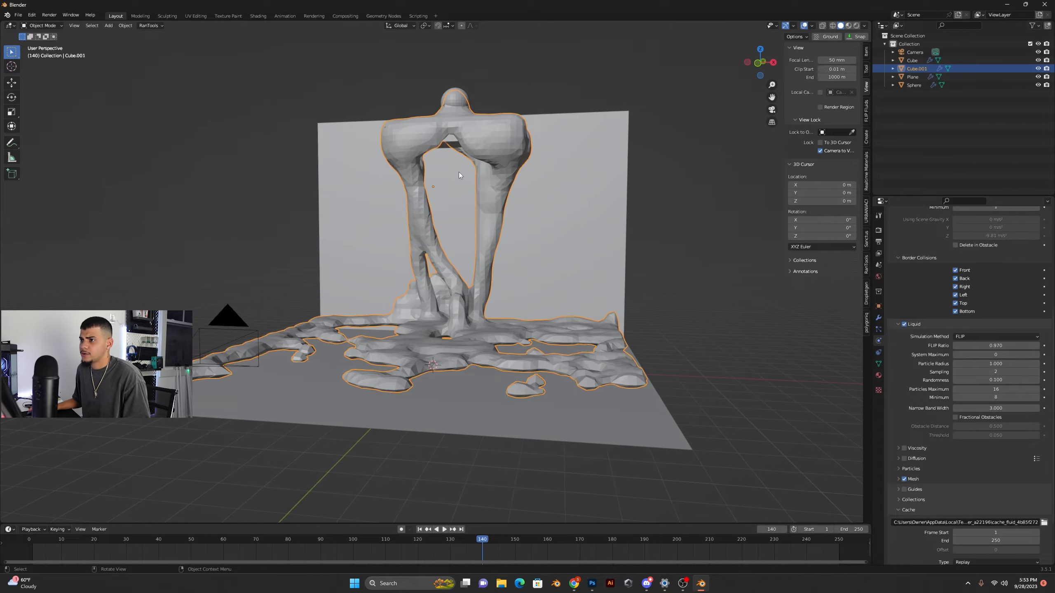
middle_drag(459, 171, 467, 170)
right_click(460, 120)
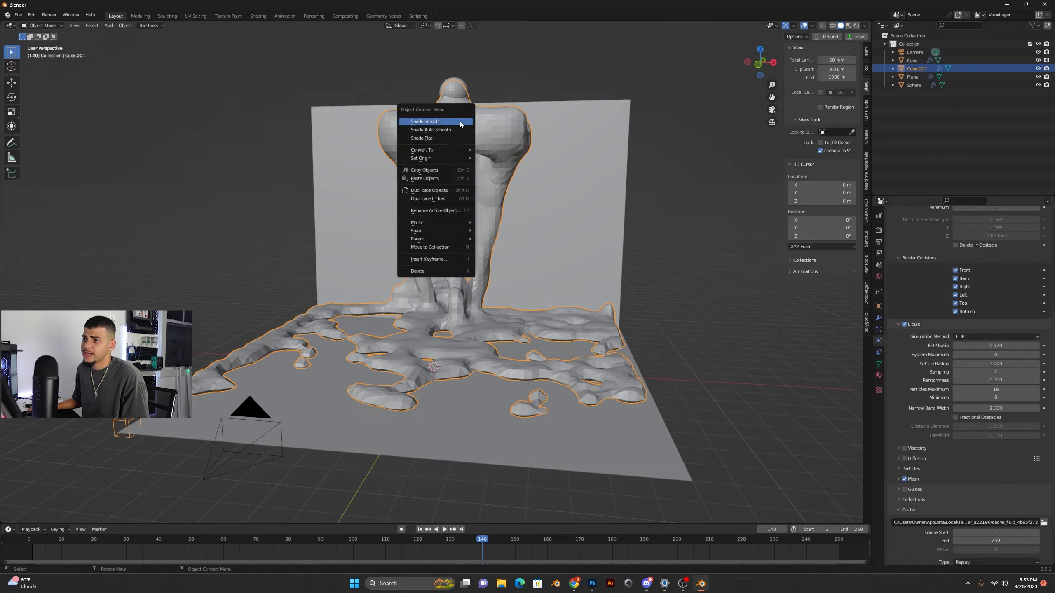
click(458, 121)
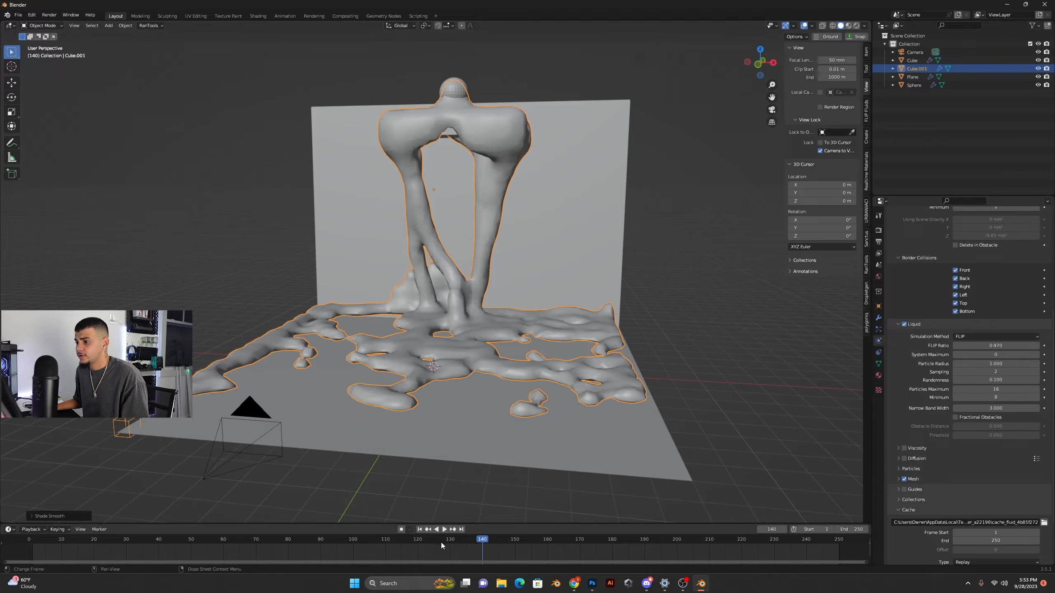
Set the domain's Resolution Divisions to 50 and replay the simulation from the first frame.
click(419, 529)
scroll(925, 323, up, 10)
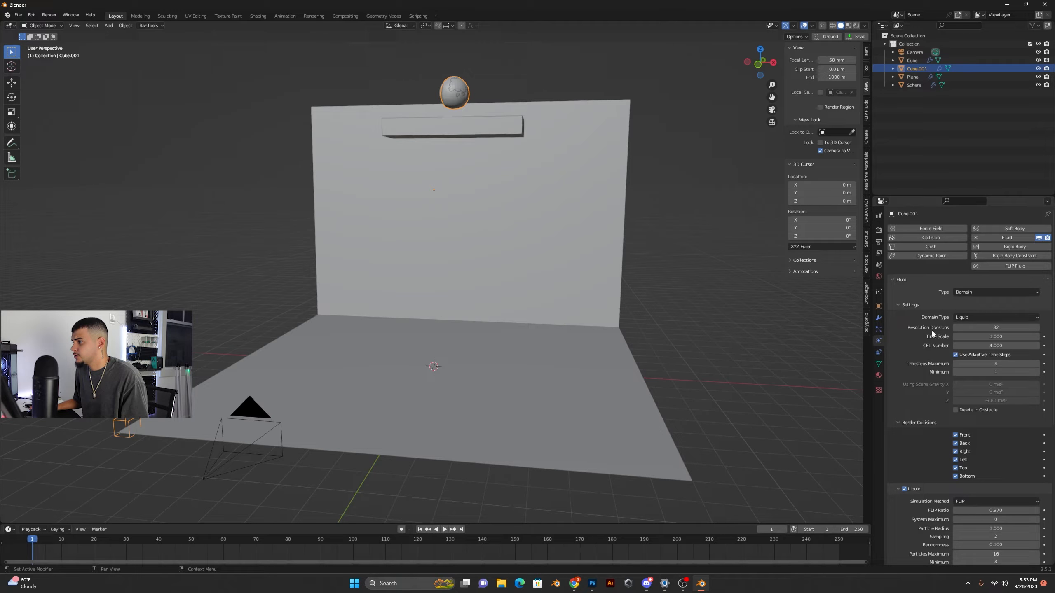
click(972, 328)
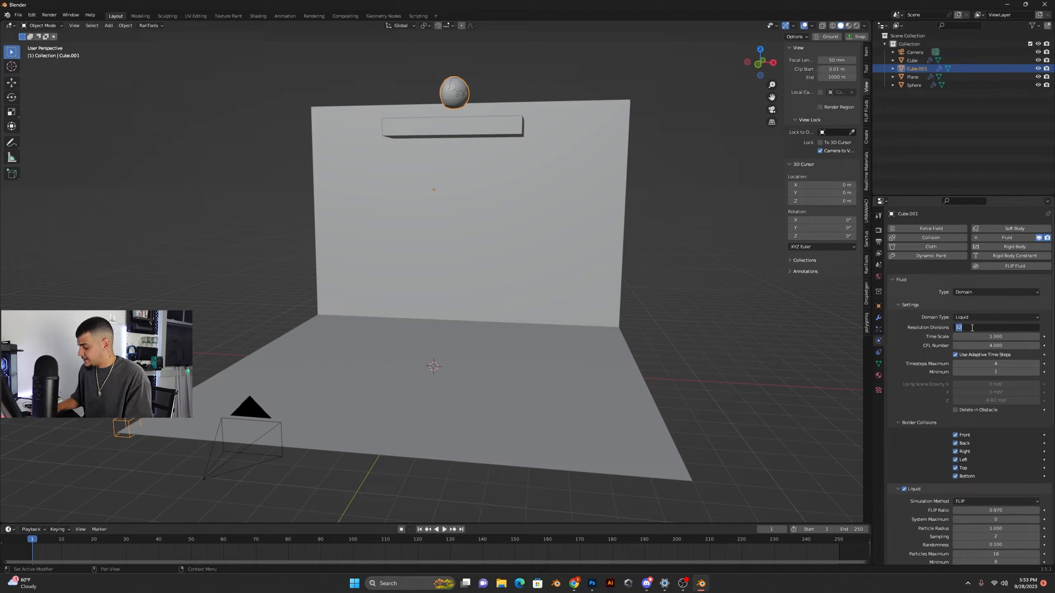
text(50)
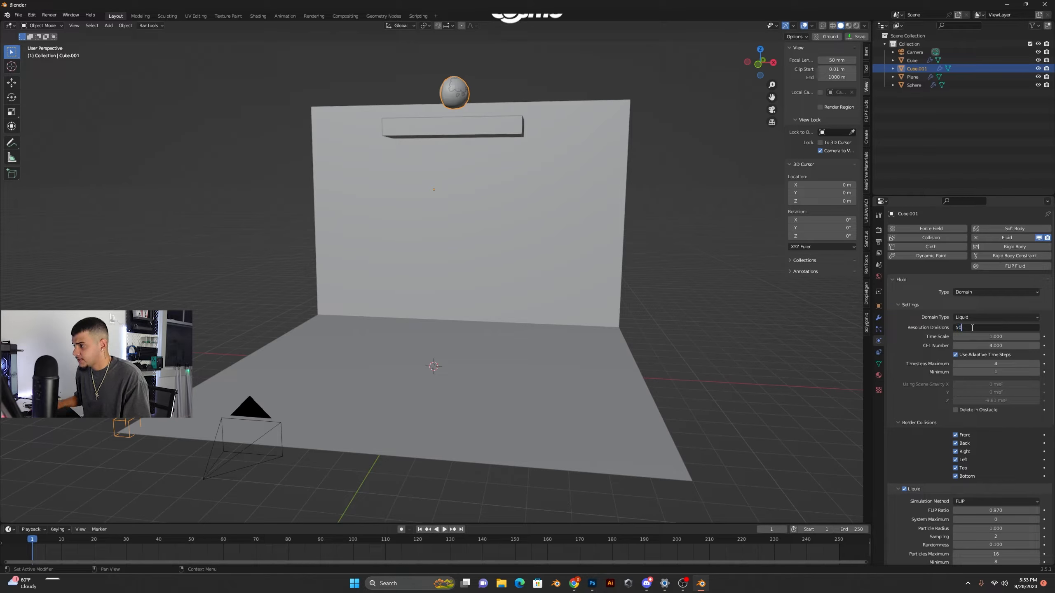
key(Return)
key(space)
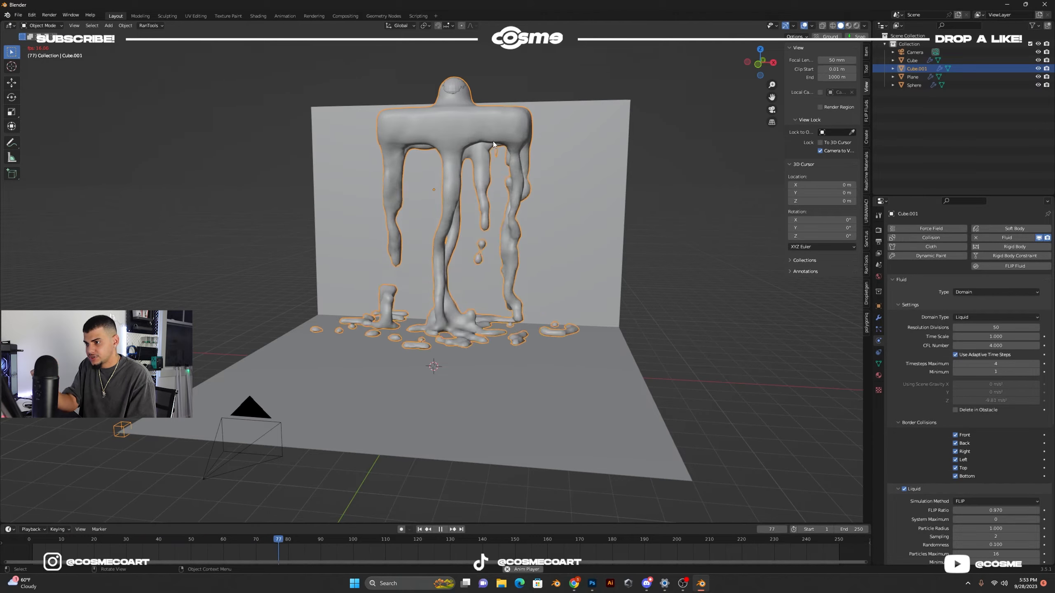
key(space)
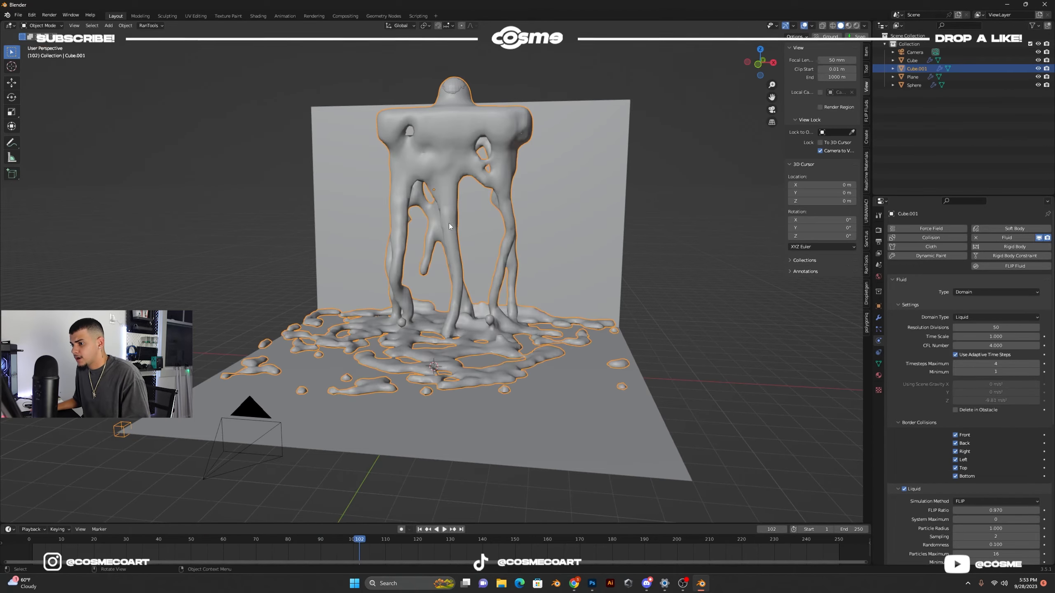
Set the domain's Resolution Divisions to 100 and play the simulation from the first frame to frame 68.
click(420, 529)
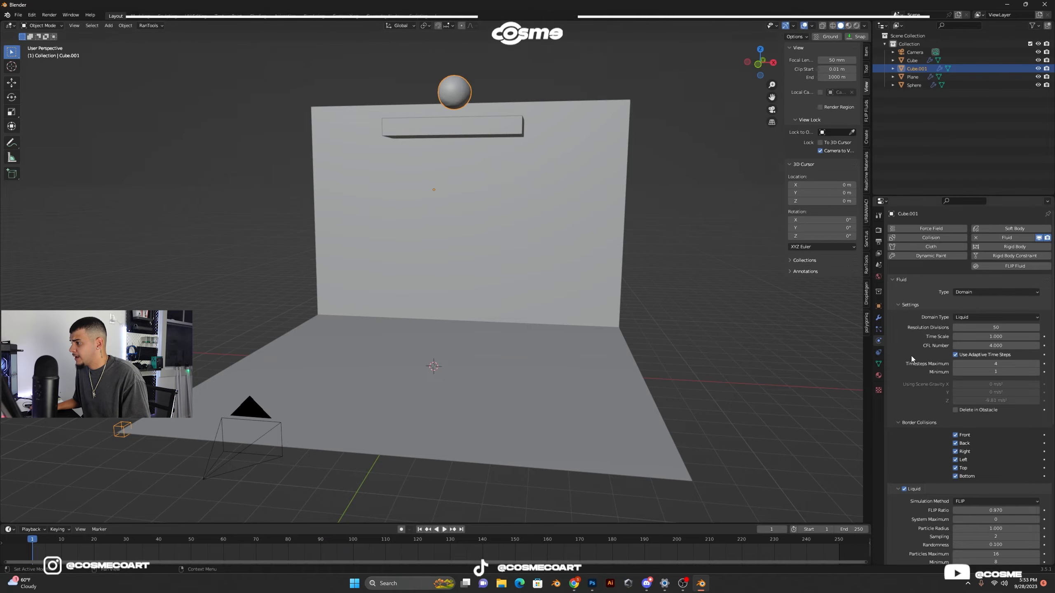
click(981, 329)
text(100)
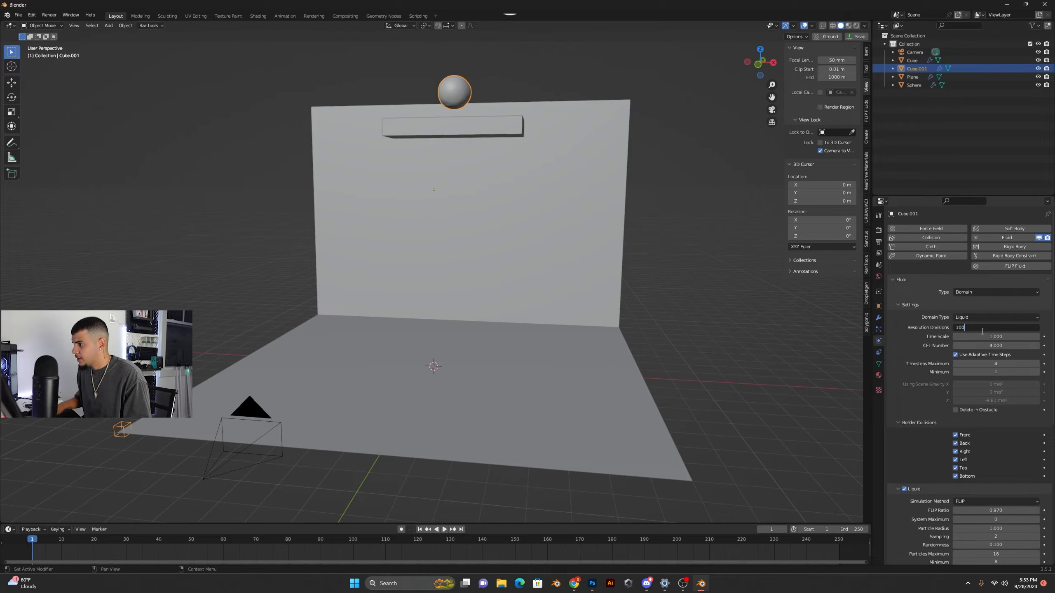
key(Return)
key(space)
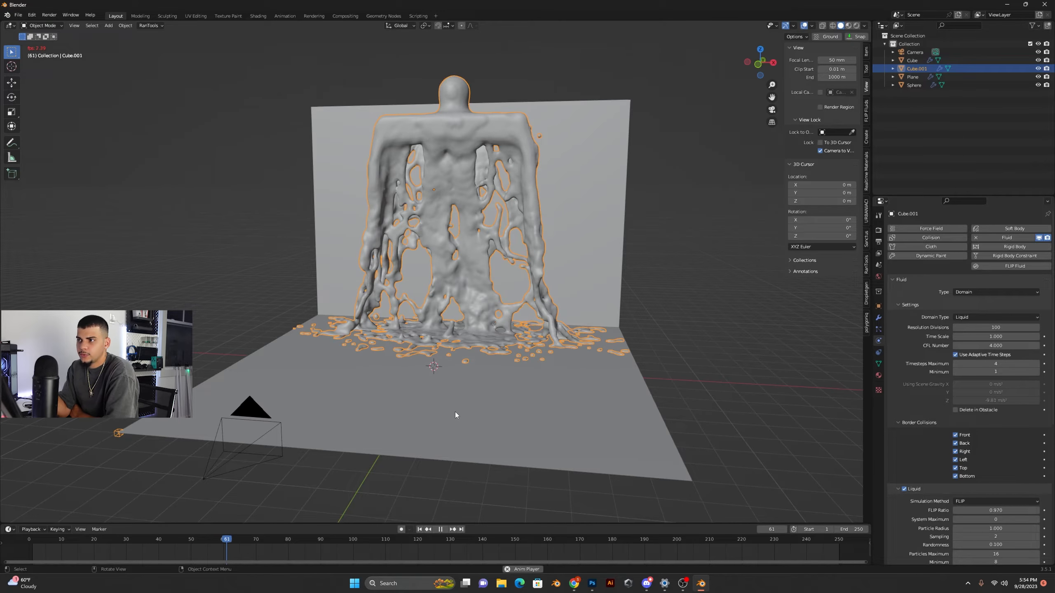
key(space)
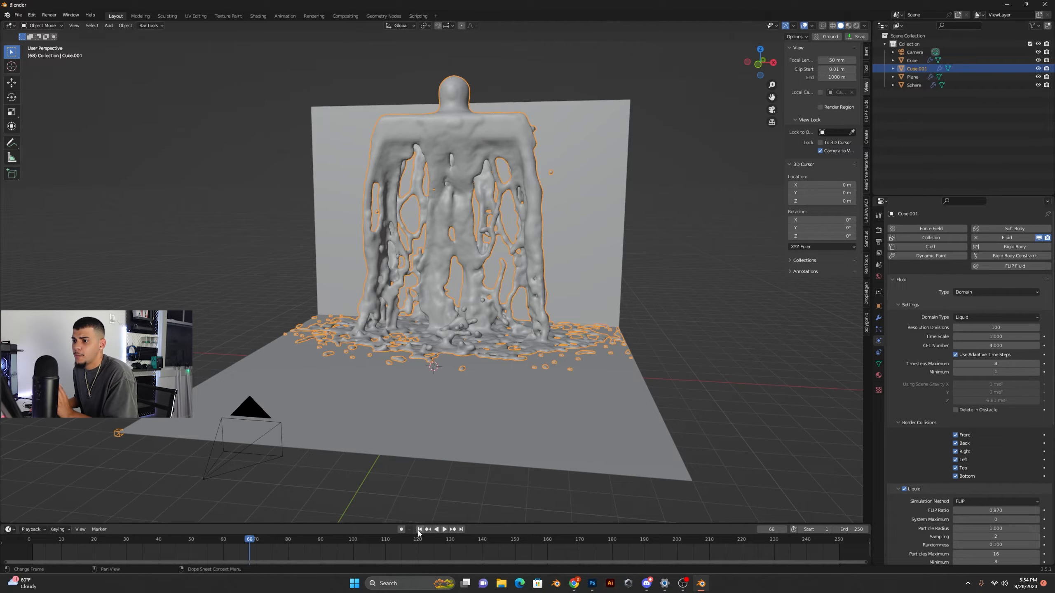
Return to the first frame and give the liquid a new material with a magenta base color and a roughness of 0.
click(419, 530)
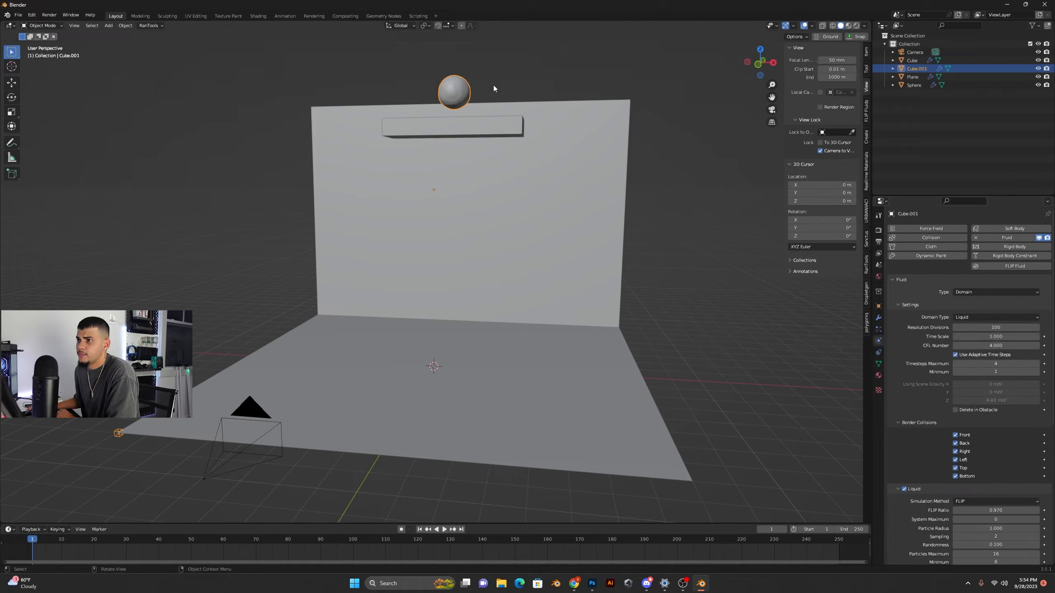
click(879, 377)
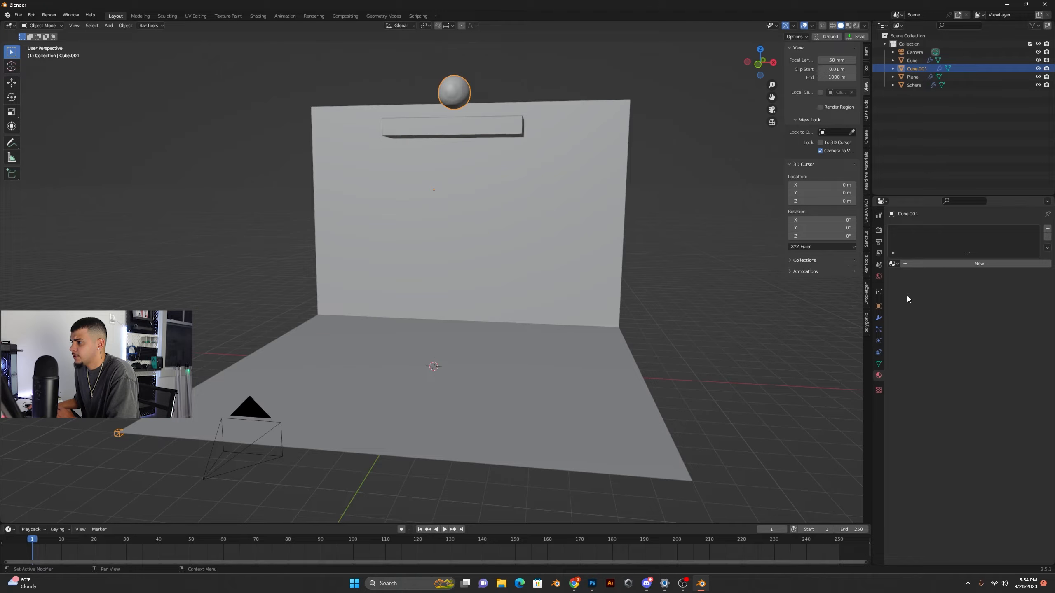
click(940, 265)
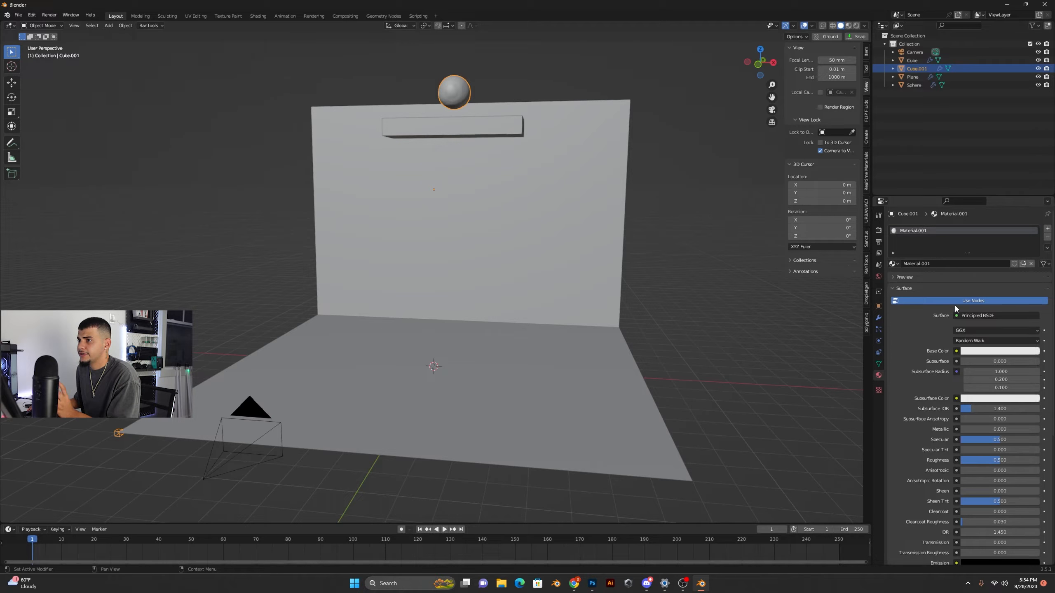
click(976, 352)
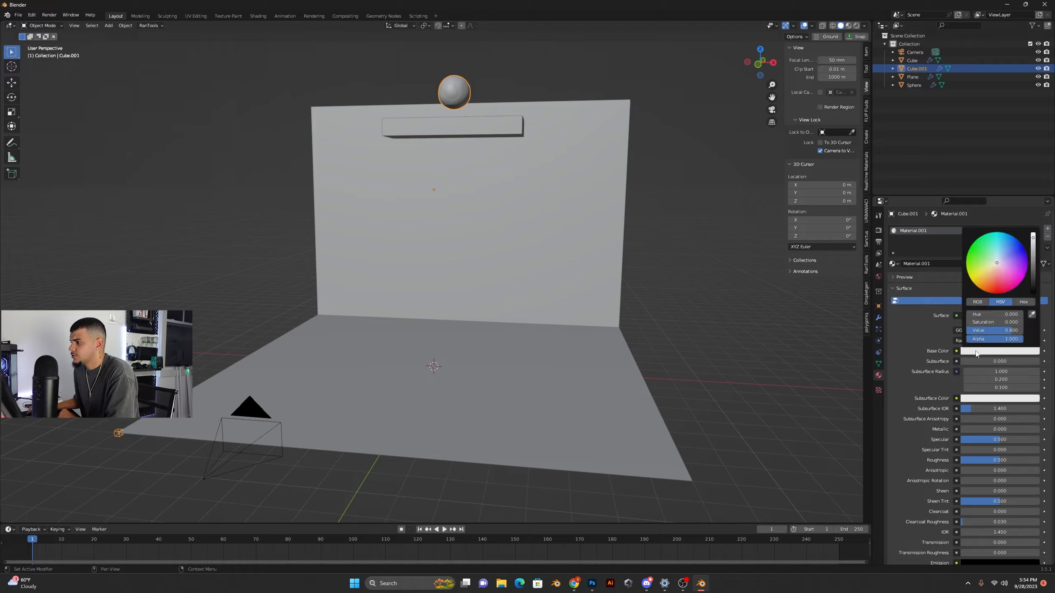
drag(998, 269, 1010, 291)
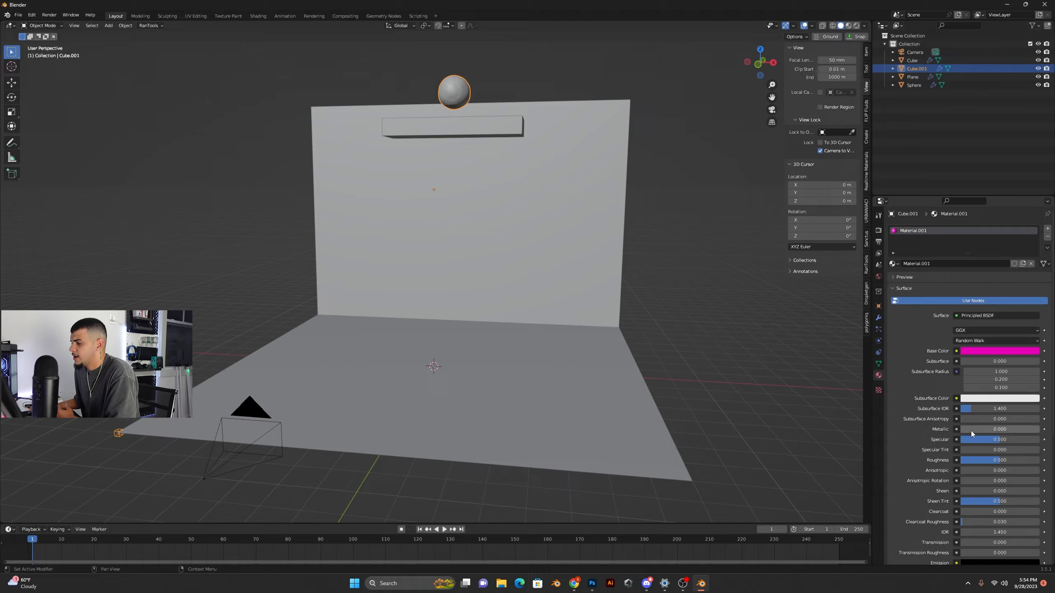
drag(970, 459, 926, 460)
Play the first frames of the simulation in Material Preview shading to check the liquid's material.
click(849, 26)
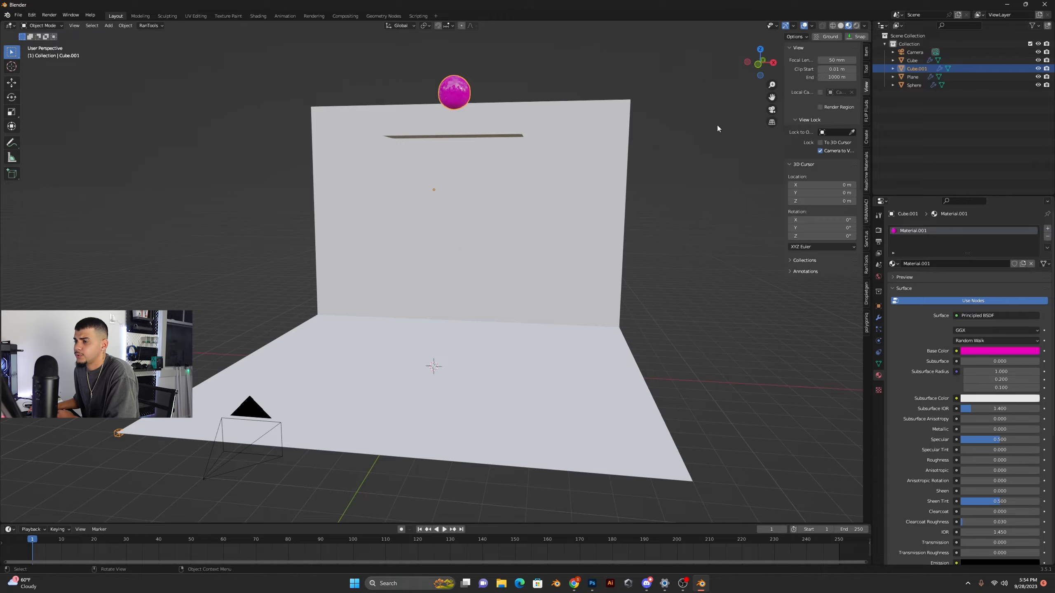
key(space)
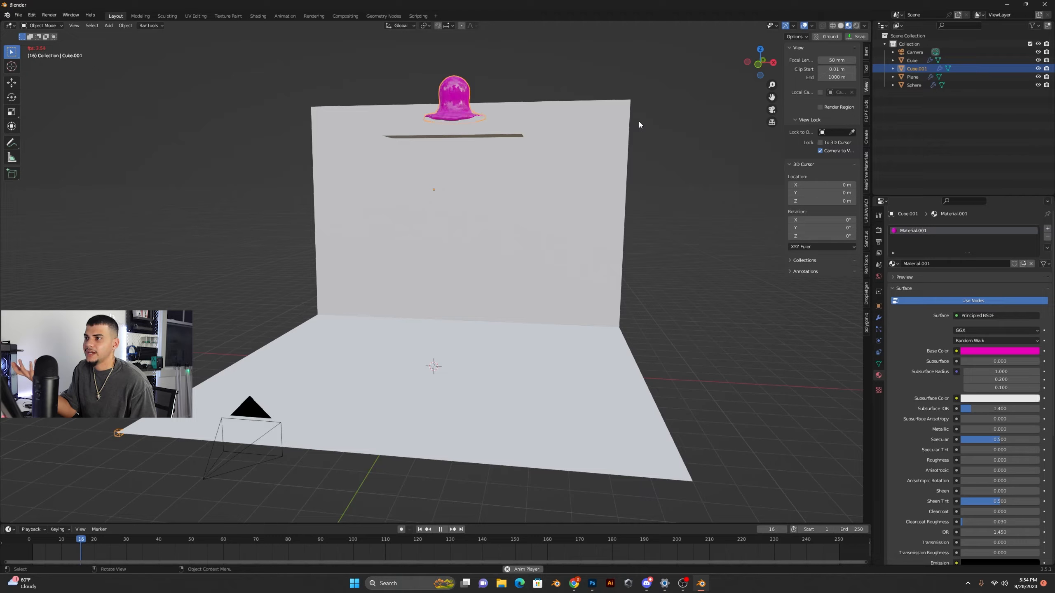
key(space)
Run the simulation through the camera view in solid shading, stop at frame 55 and switch to Material Preview shading.
click(840, 26)
scroll(625, 122, up, 3)
mouse_move(624, 122)
middle_down()
mouse_move(560, 147)
mouse_move(578, 156)
mouse_move(556, 119)
middle_up()
scroll(579, 156, down, 3)
scroll(556, 119, up, 2)
scroll(530, 153, up, 4)
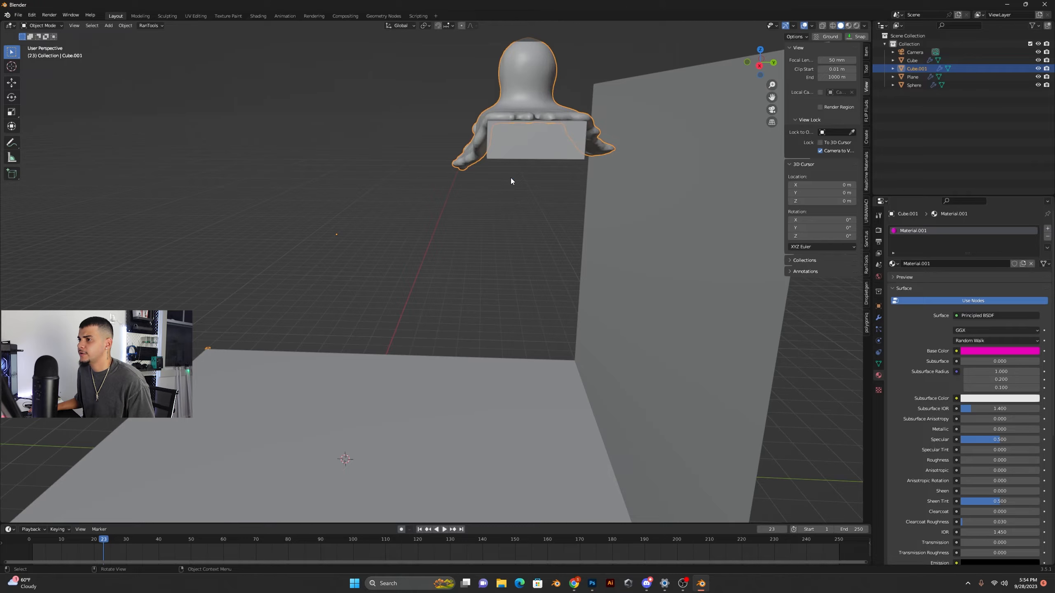
middle_drag(510, 178, 544, 179)
key(KP_0)
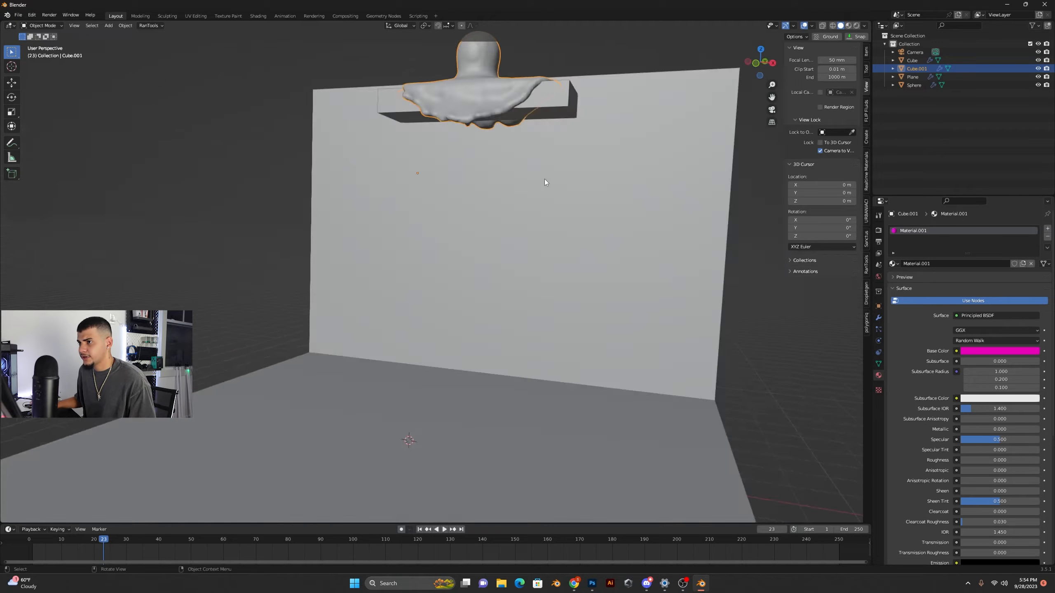
key(space)
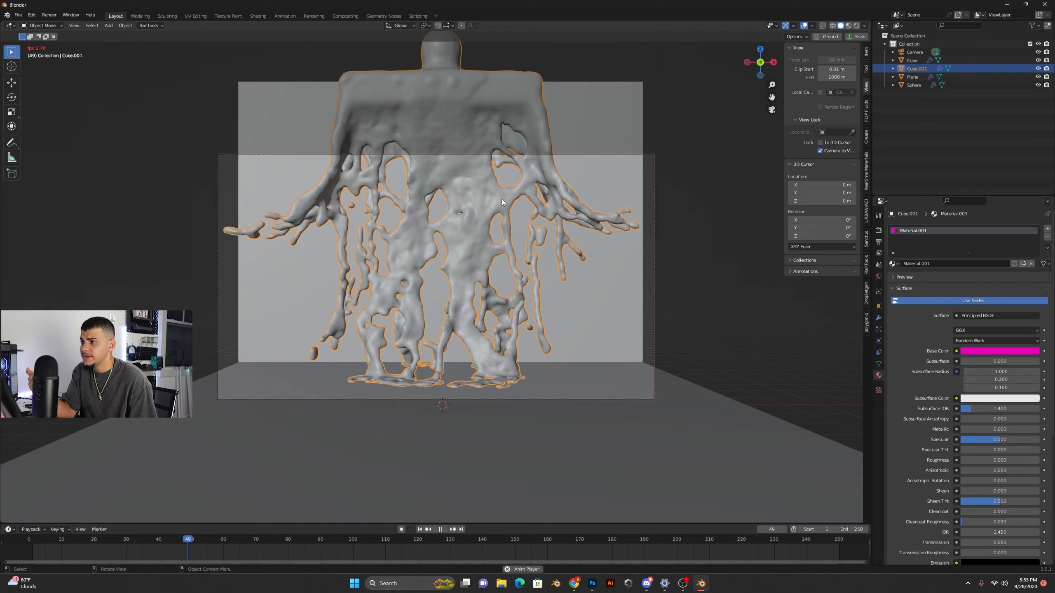
key(space)
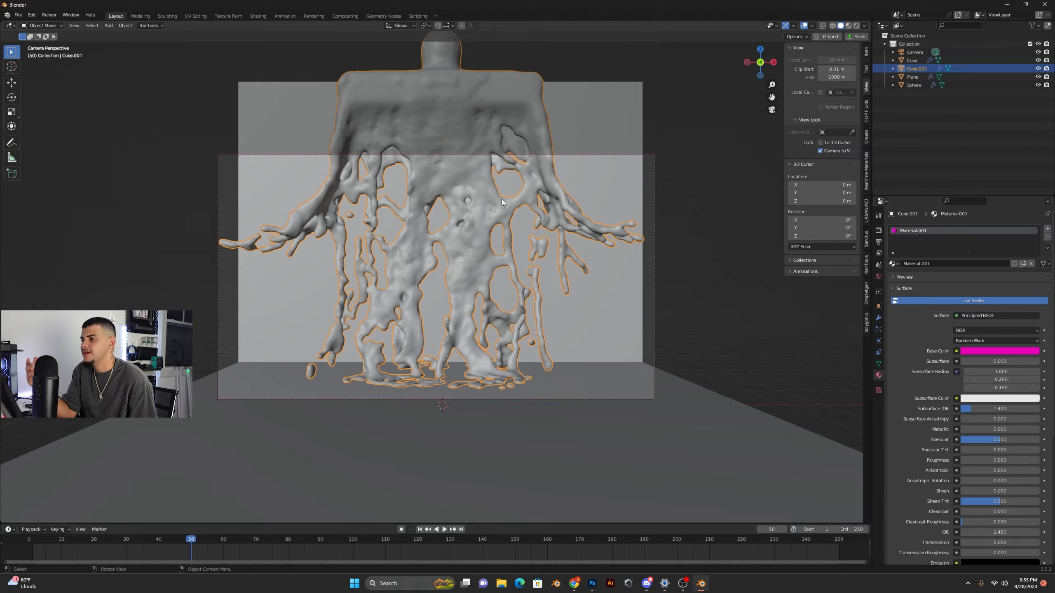
key(space)
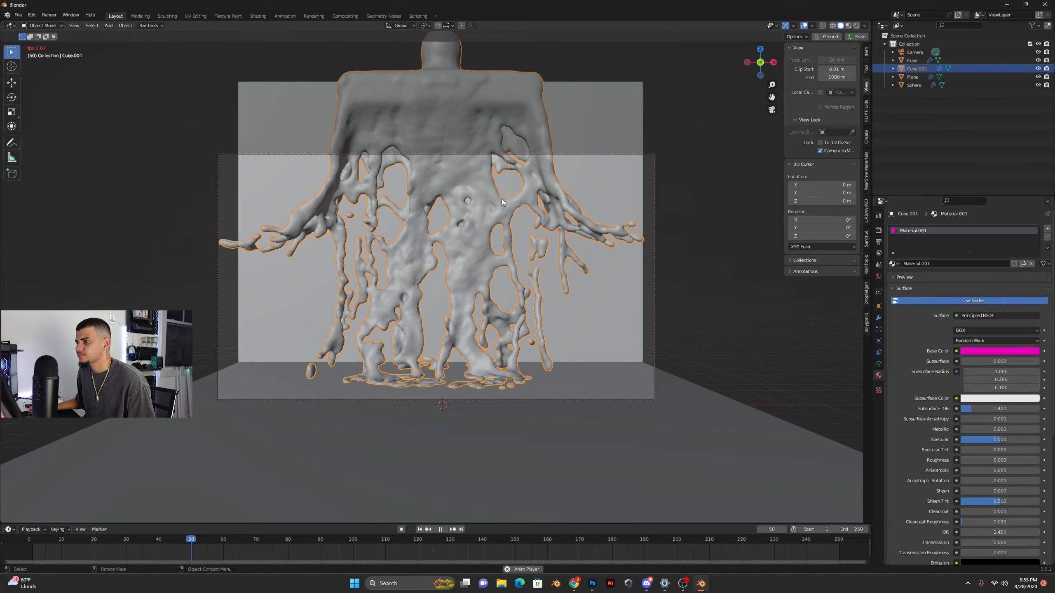
click(848, 25)
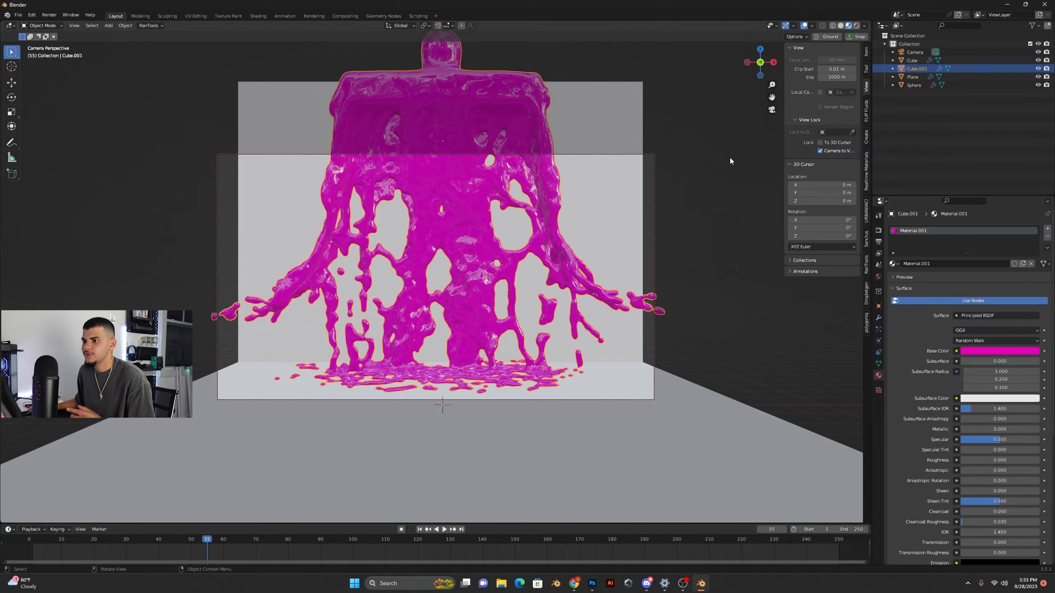
Deselect everything and change the liquid material's base color to bright green.
key(alt+a)
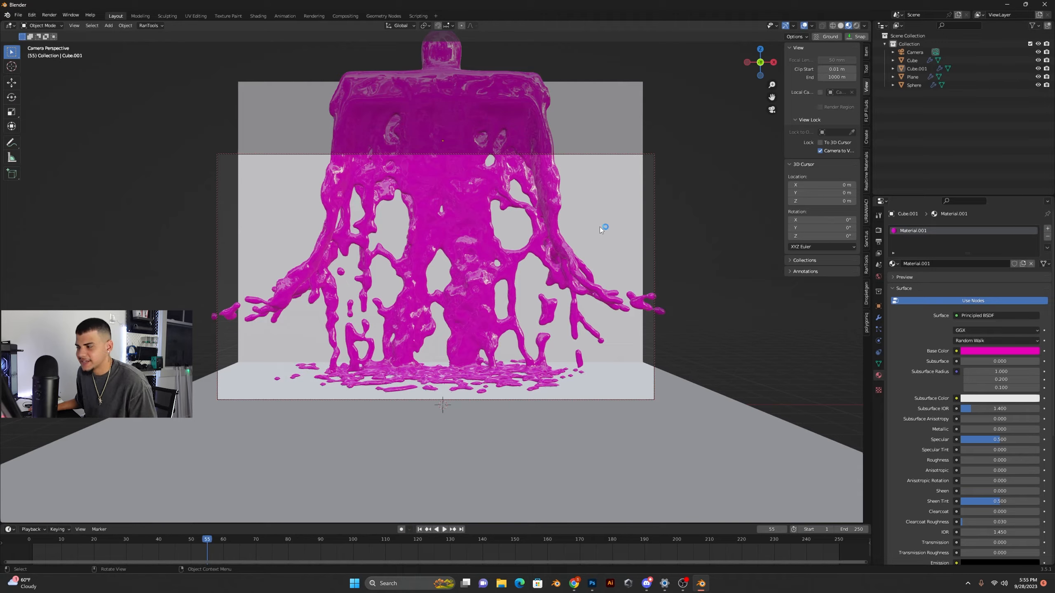
click(1013, 351)
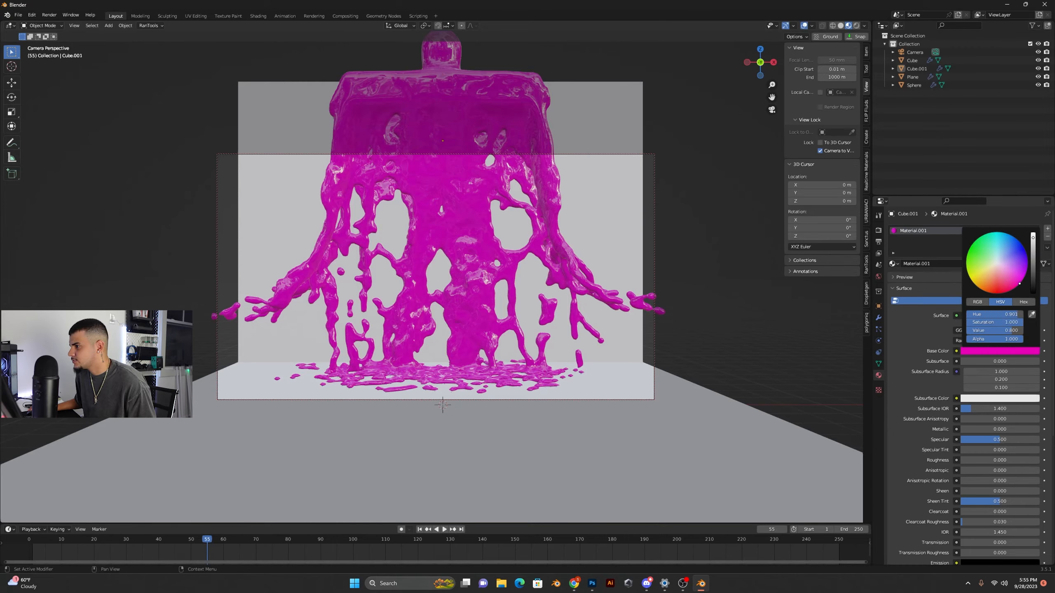
drag(1010, 267, 967, 251)
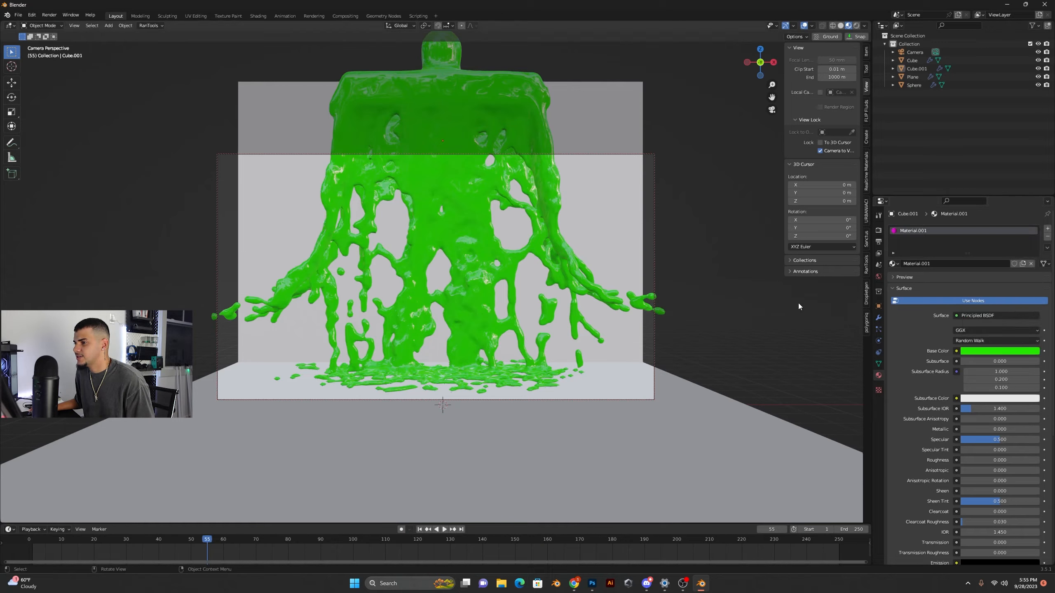
Undo the green base color and give the floor-and-wall plane a new material with metallic 1 and roughness 0.137.
key(ctrl+z)
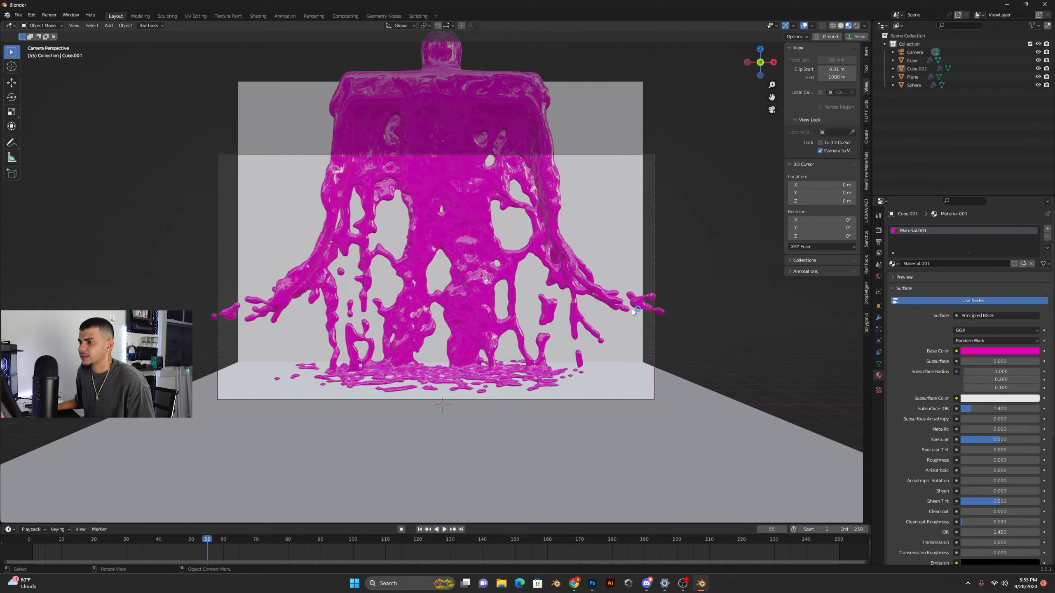
click(667, 406)
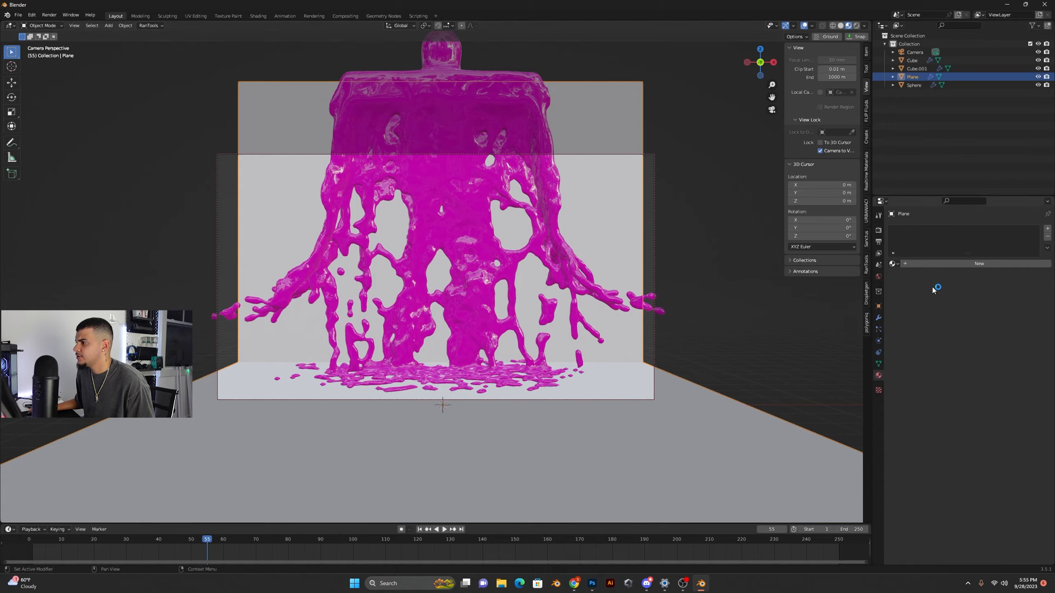
click(943, 265)
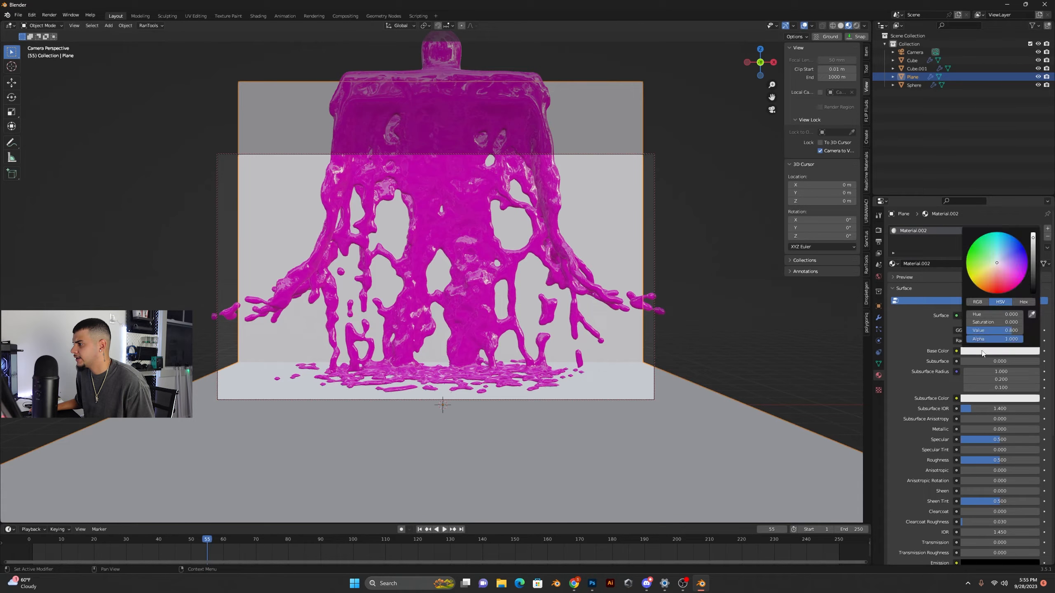
drag(969, 430, 1038, 430)
drag(1001, 460, 971, 460)
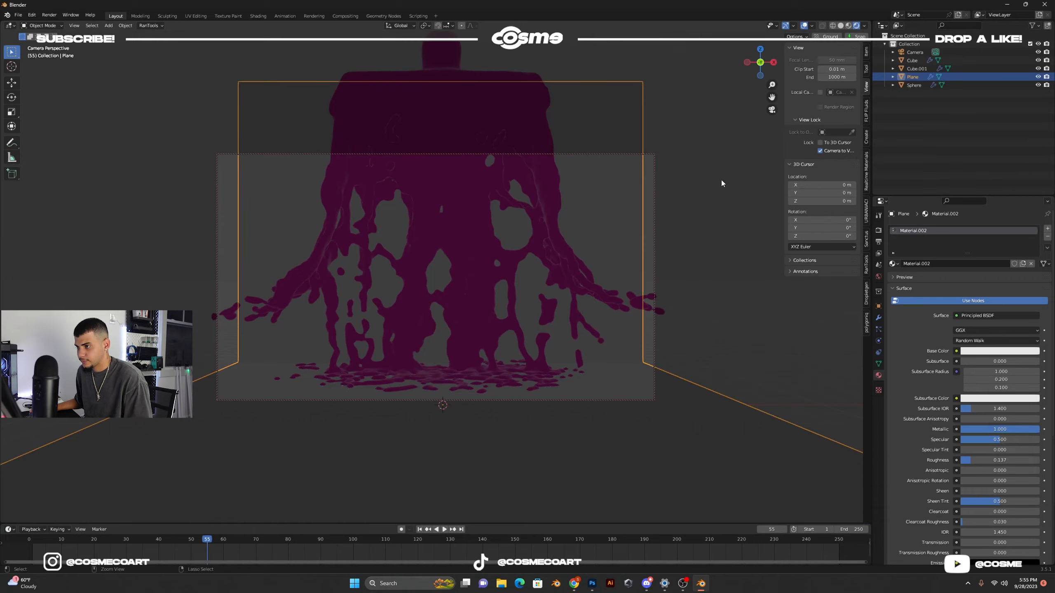
Save the project as liquid tutorial.blend on the F: drive.
click(18, 15)
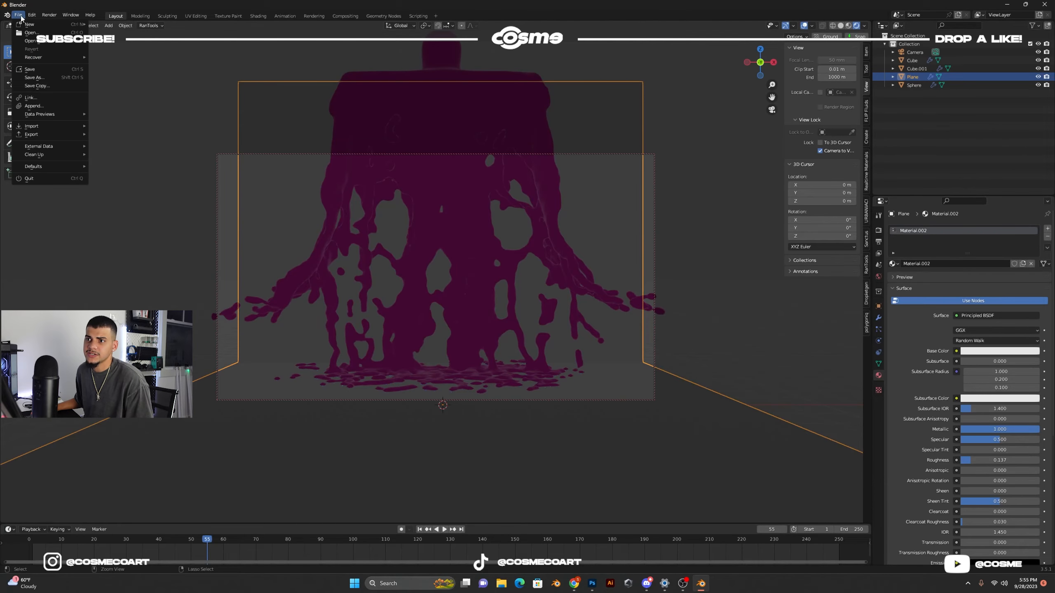
click(42, 76)
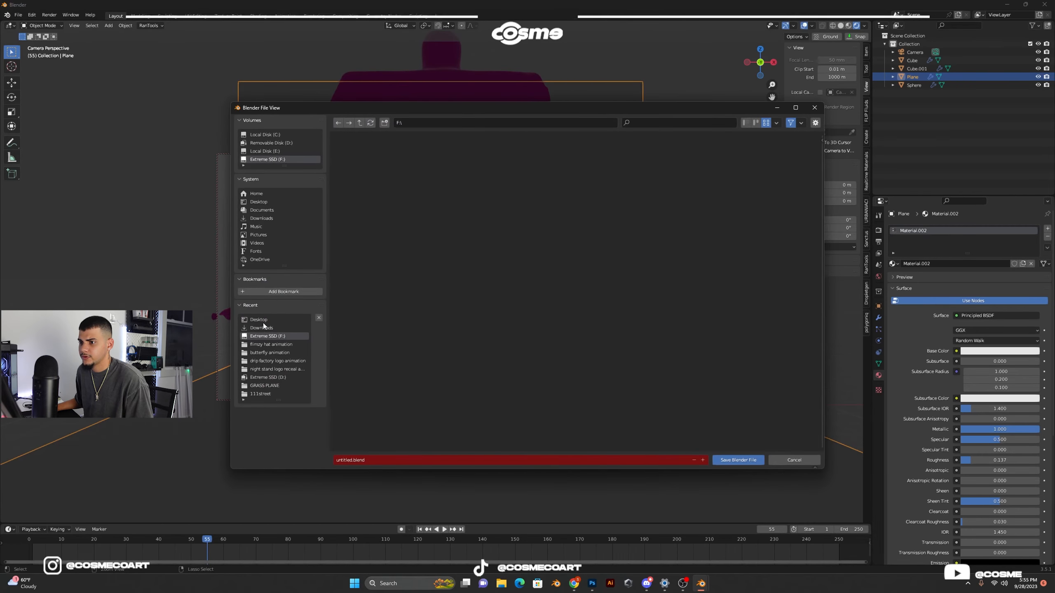
click(365, 460)
text(liqu)
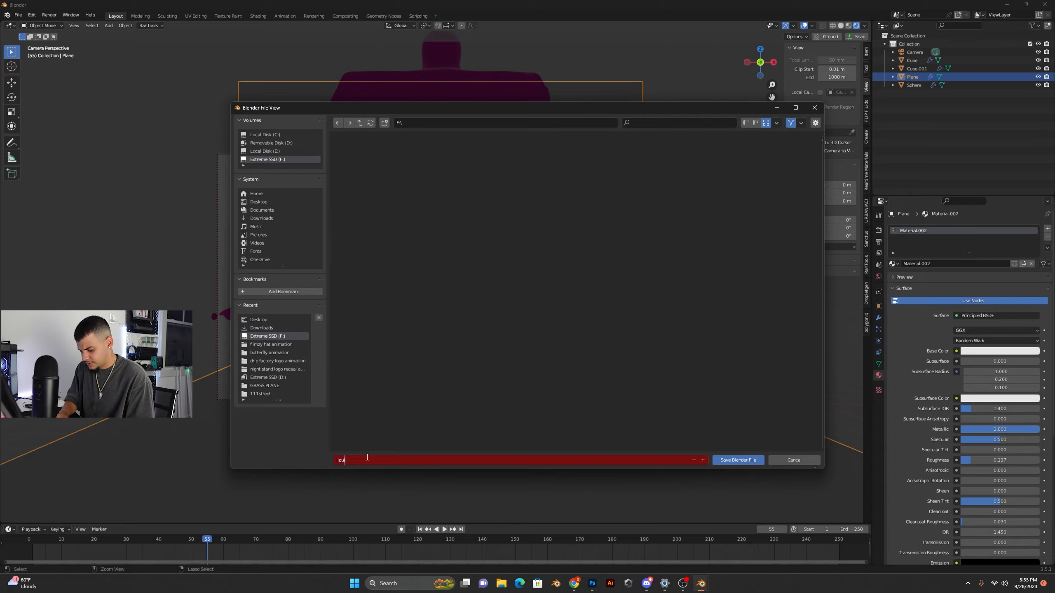
text(id tutorial.blend)
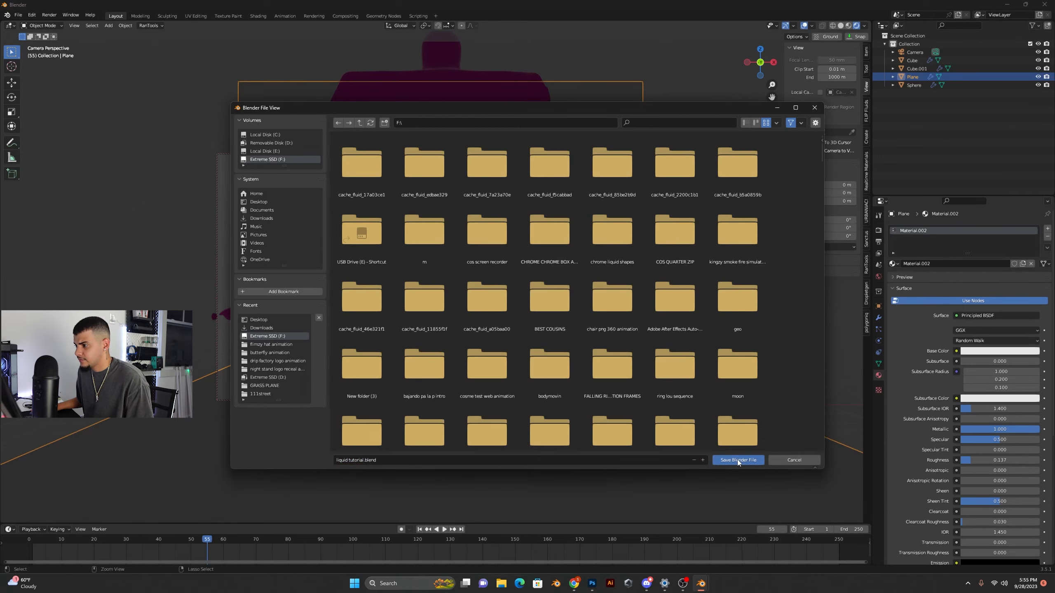
click(736, 460)
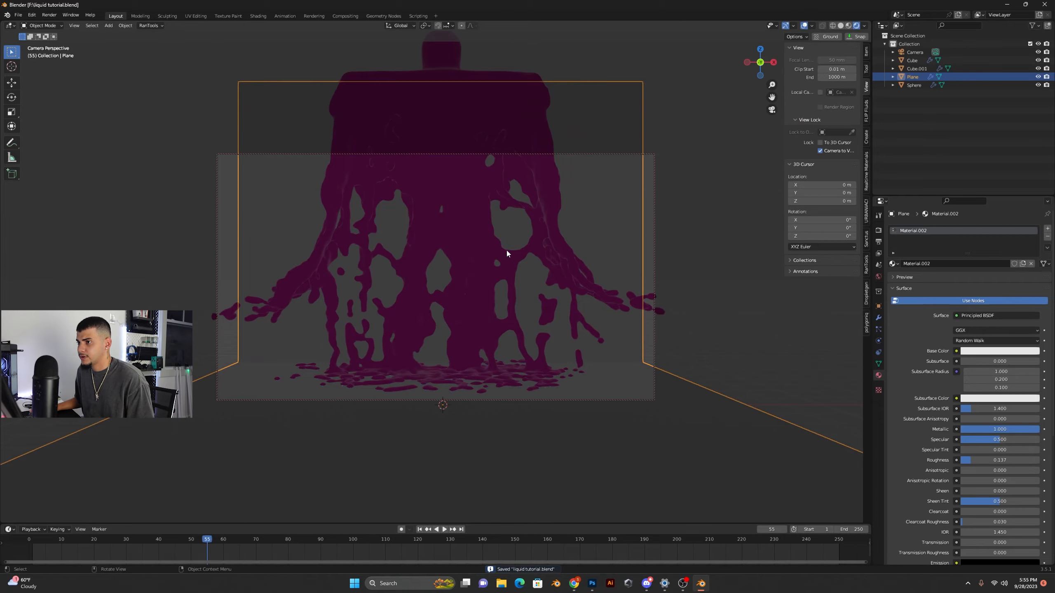
Cancel the automatic light setup on the liquid and add an area light to the scene.
click(466, 211)
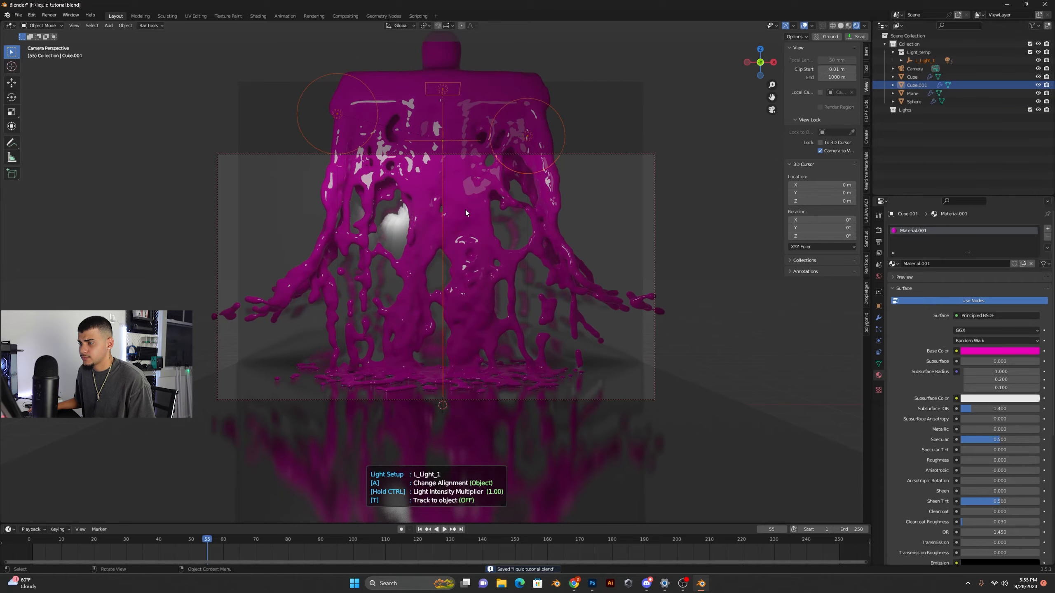
key(Escape)
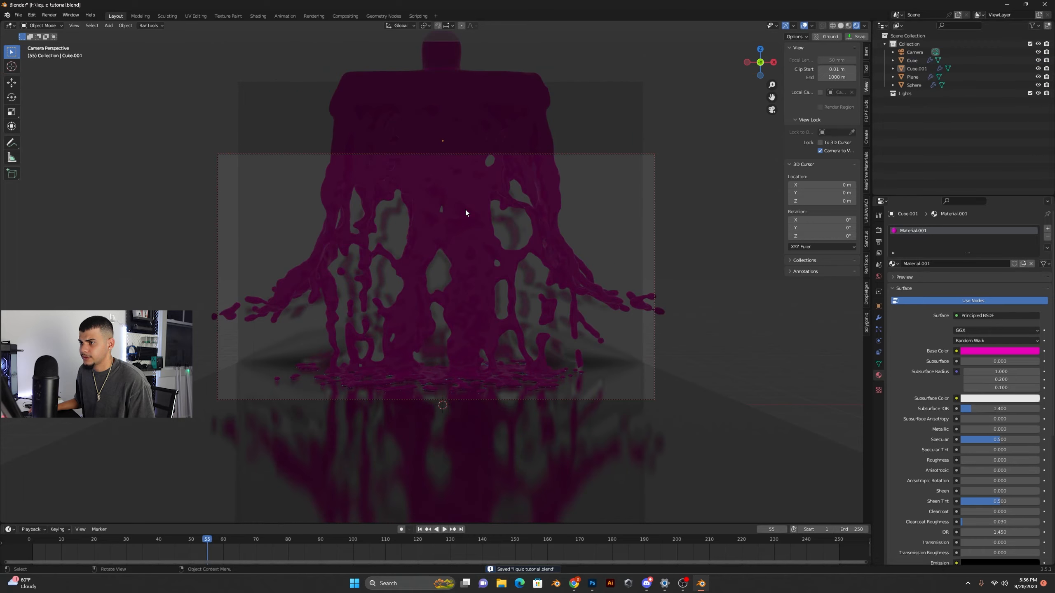
click(454, 216)
key(shift+a)
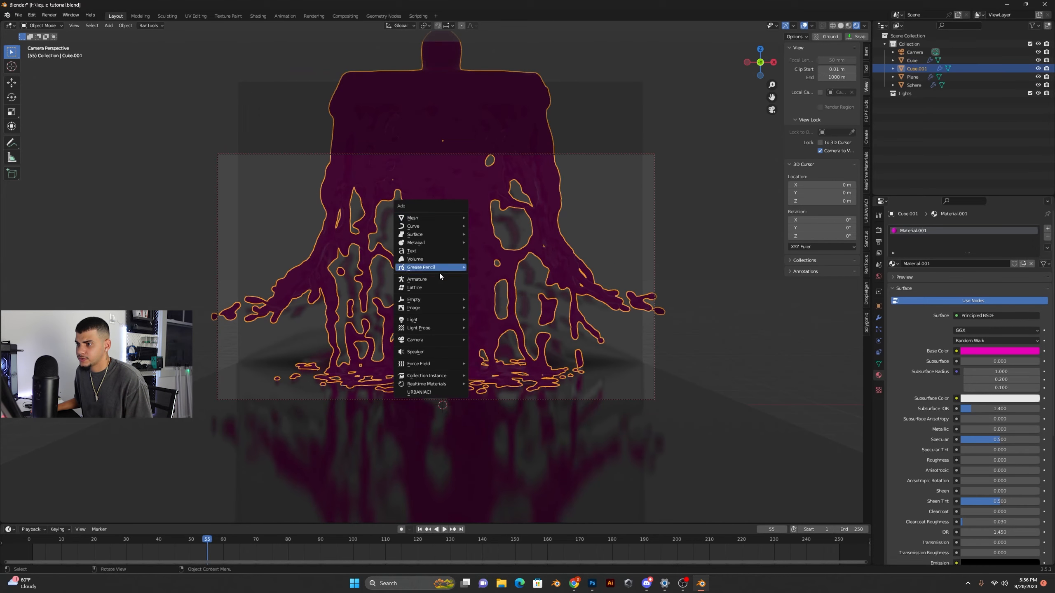
mouse_move(432, 320)
click(505, 346)
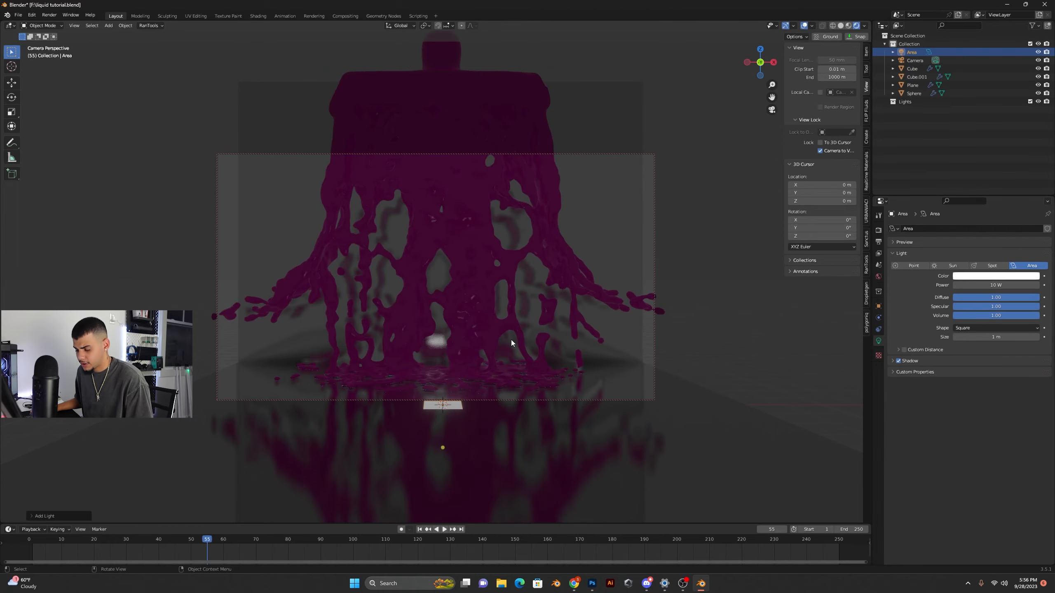
Scale the area light up and raise it along Z to the upper part of the liquid.
middle_drag(516, 334, 517, 334)
scroll(516, 334, down, 4)
key(s)
key(Return)
key(g)
key(z)
click(591, 305)
Move the area light about 9.3 m along X beside the liquid and aim it at the liquid.
key(g)
key(y)
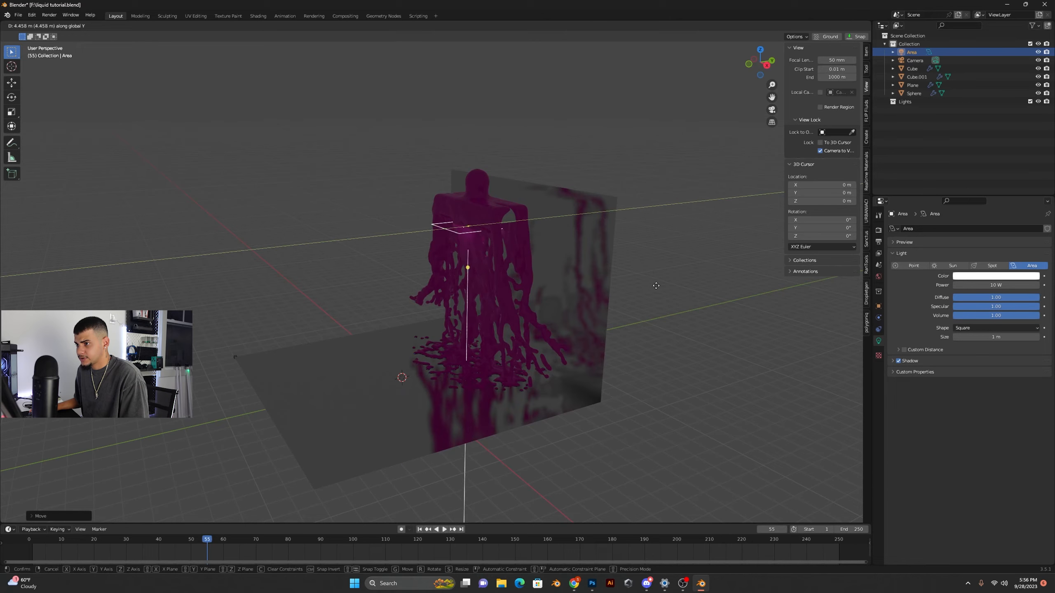
key(x)
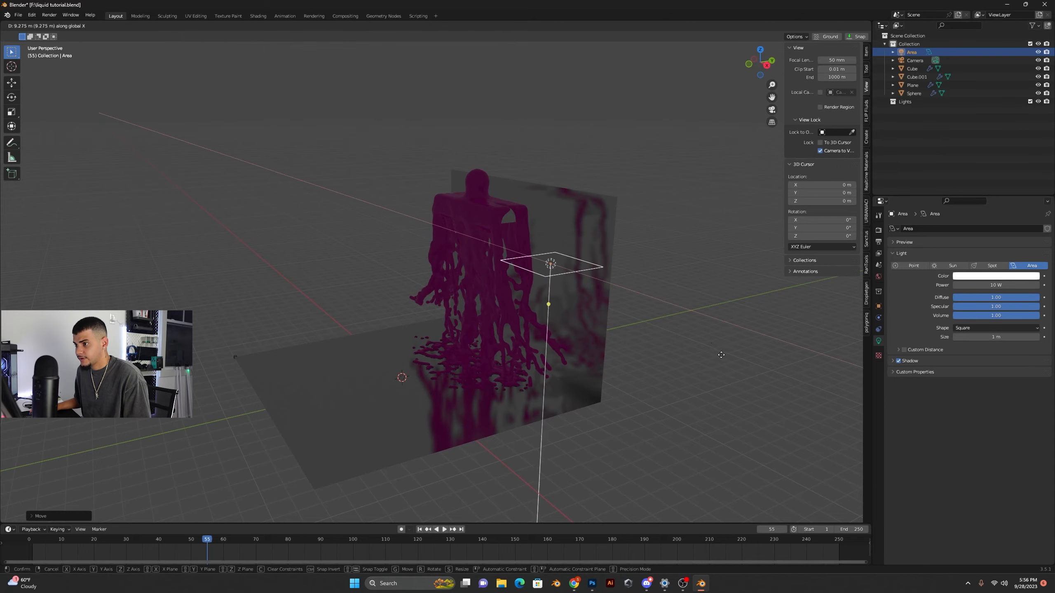
click(571, 310)
drag(544, 308, 520, 279)
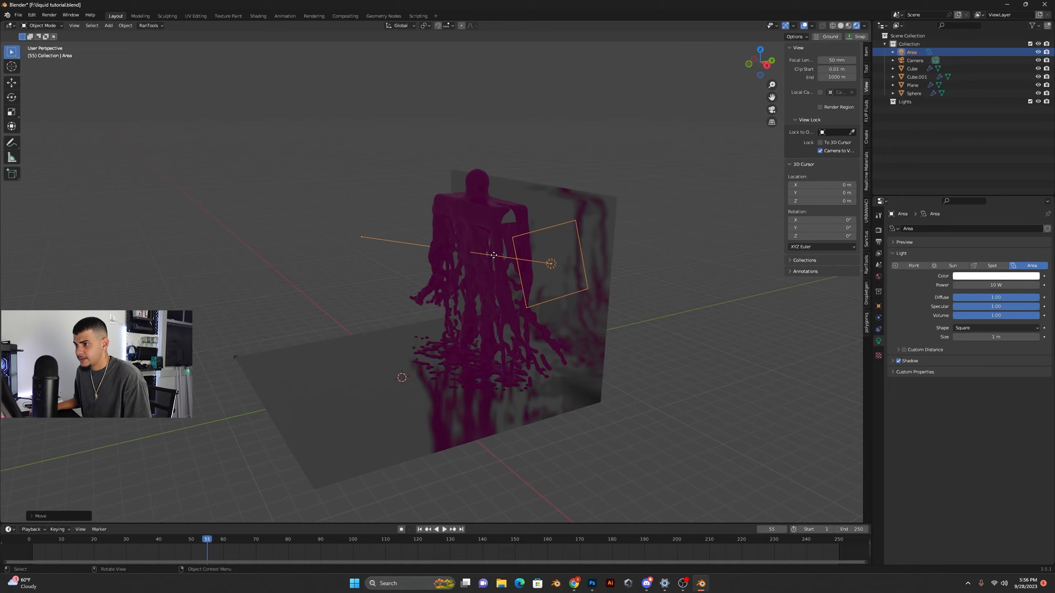
Shift the area light about 2 m along negative Y and fine-tune its position beside the liquid.
key(g)
key(y)
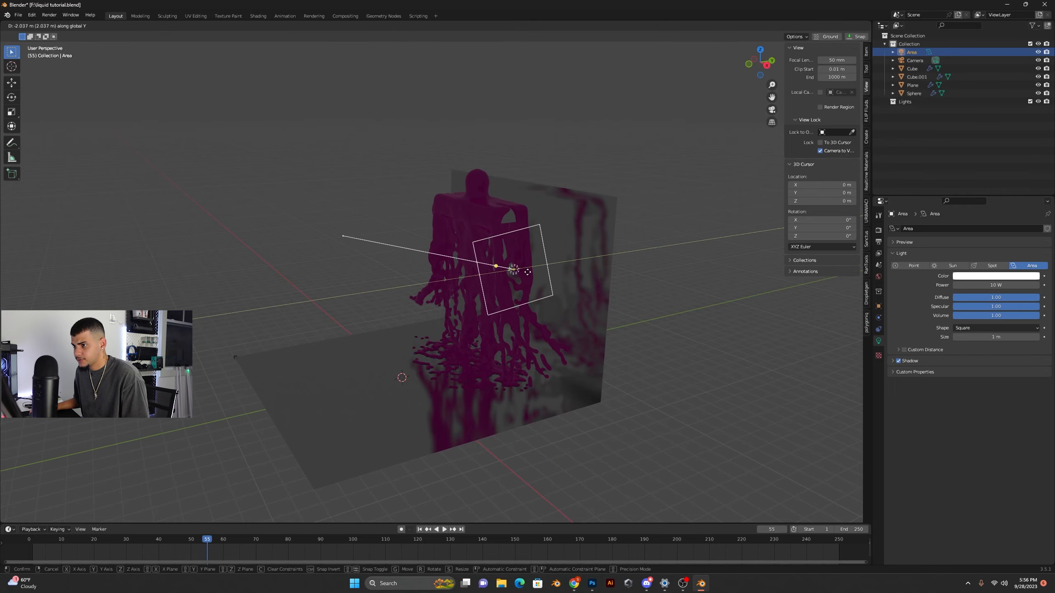
click(526, 271)
middle_drag(526, 272, 550, 284)
key(g)
click(550, 285)
key(g)
click(559, 339)
middle_drag(559, 339, 482, 258)
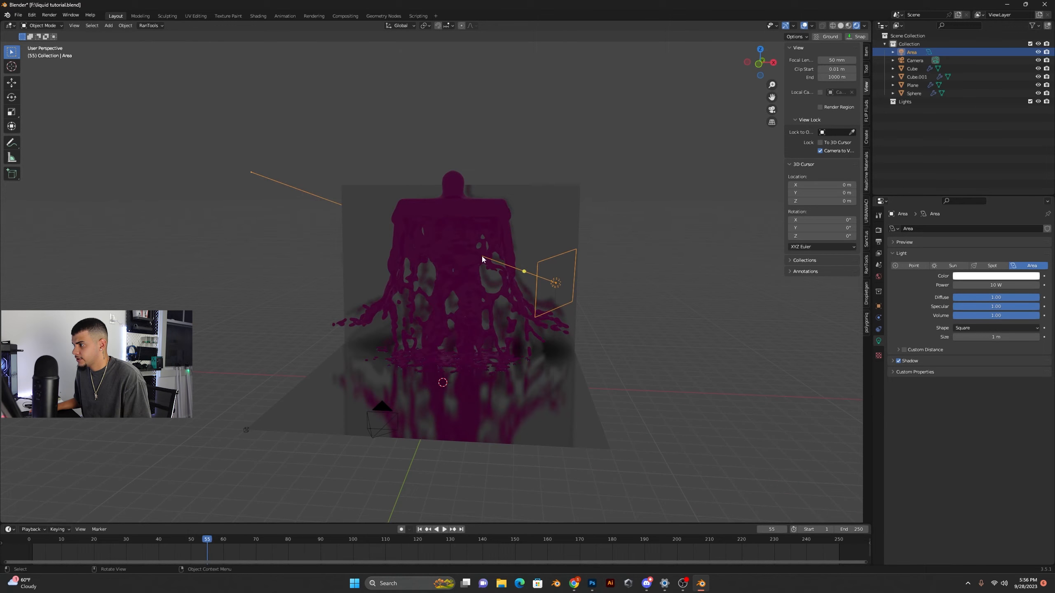
Set the area light's power to 500 W and its shape to Ellipse.
click(989, 286)
text(500)
key(Return)
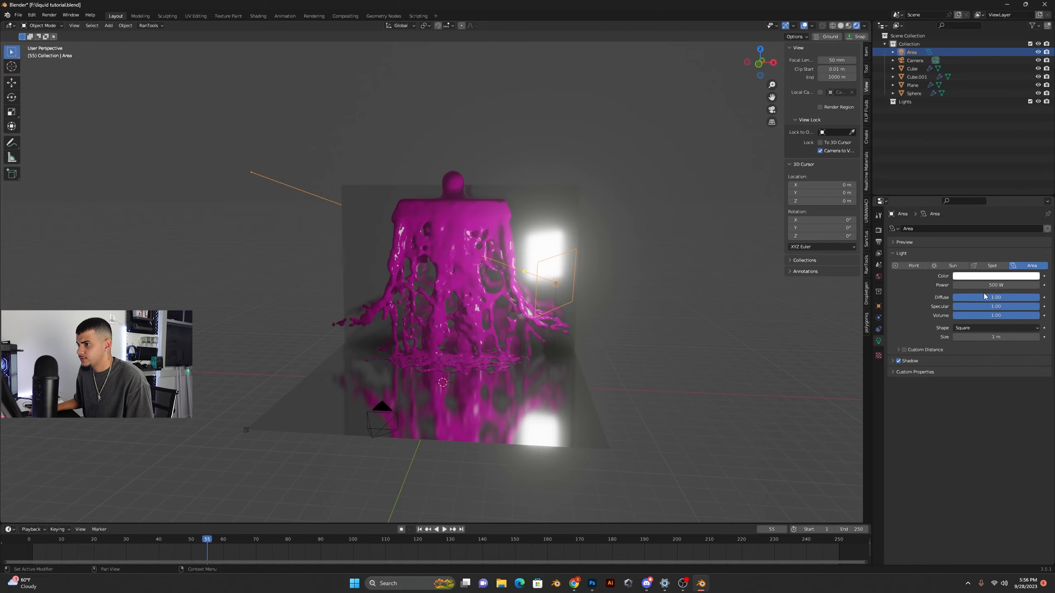
click(973, 329)
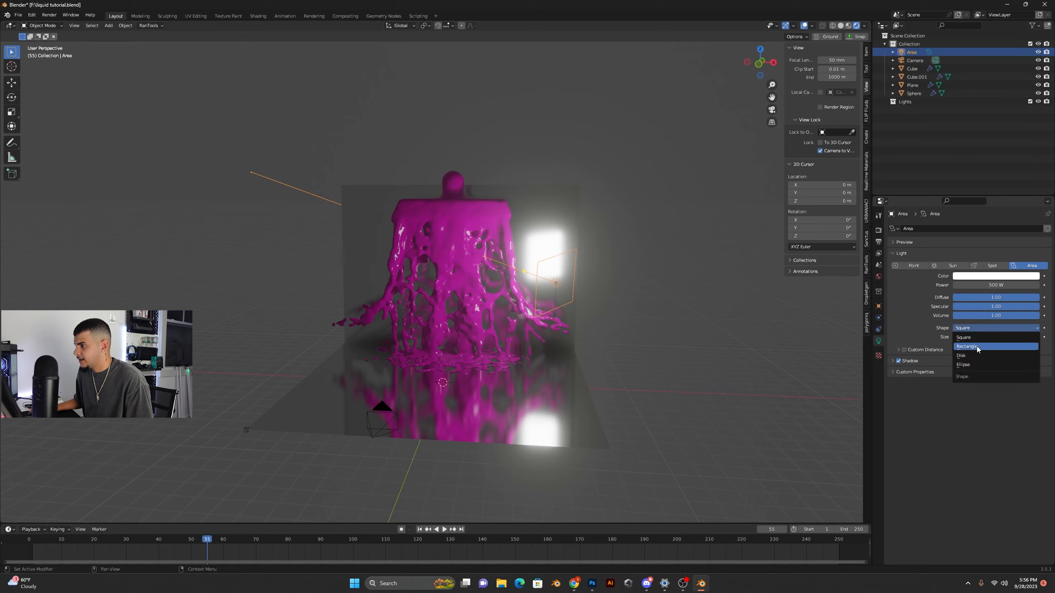
click(973, 363)
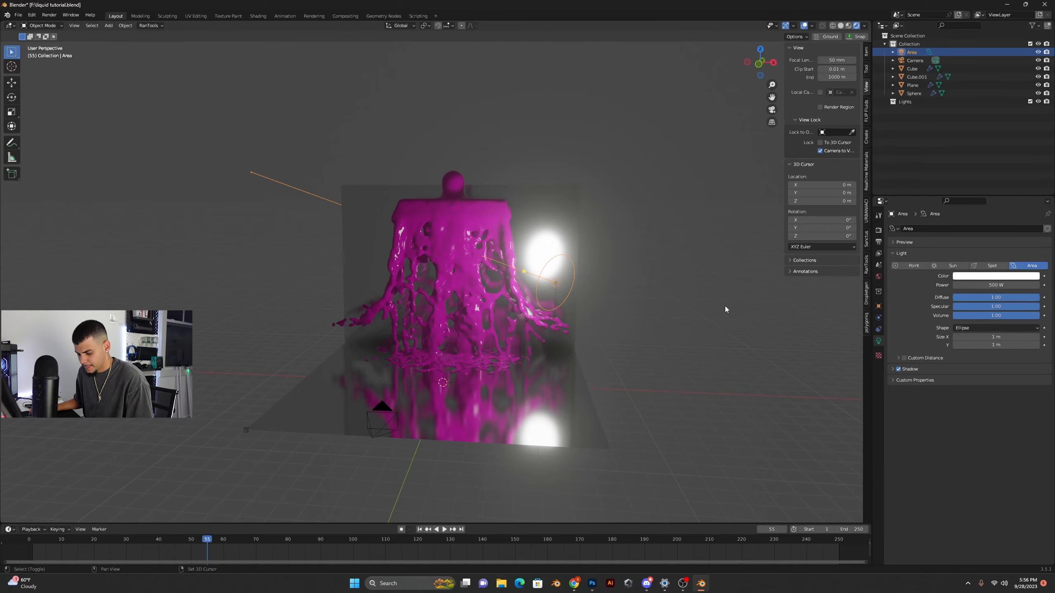
Duplicate the elliptical area light along X to the opposite side of the liquid and aim the copy at it.
key(shift+d)
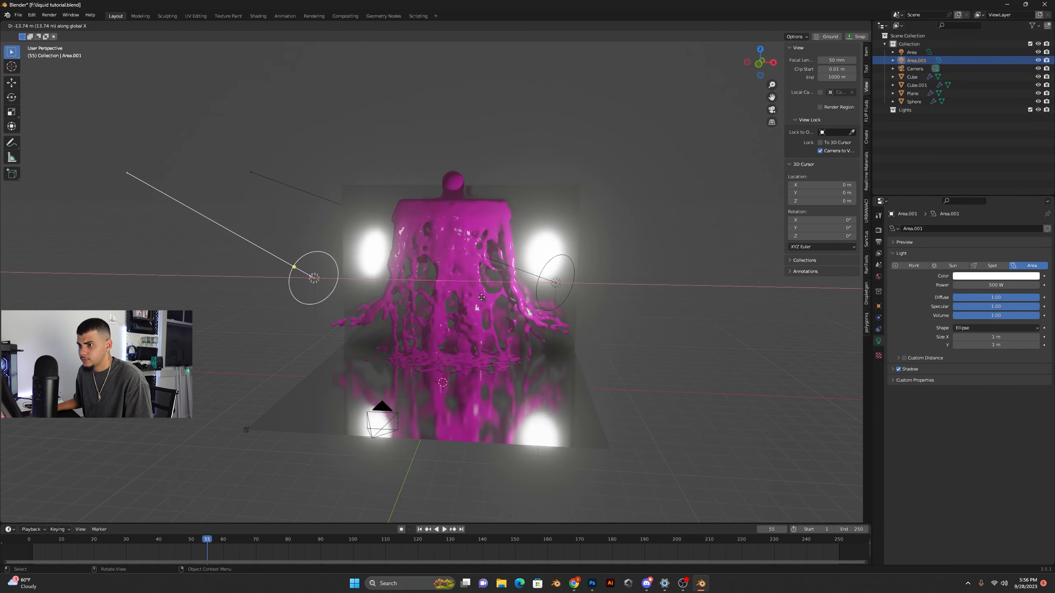
click(399, 294)
drag(264, 264, 449, 261)
scroll(458, 265, up, 3)
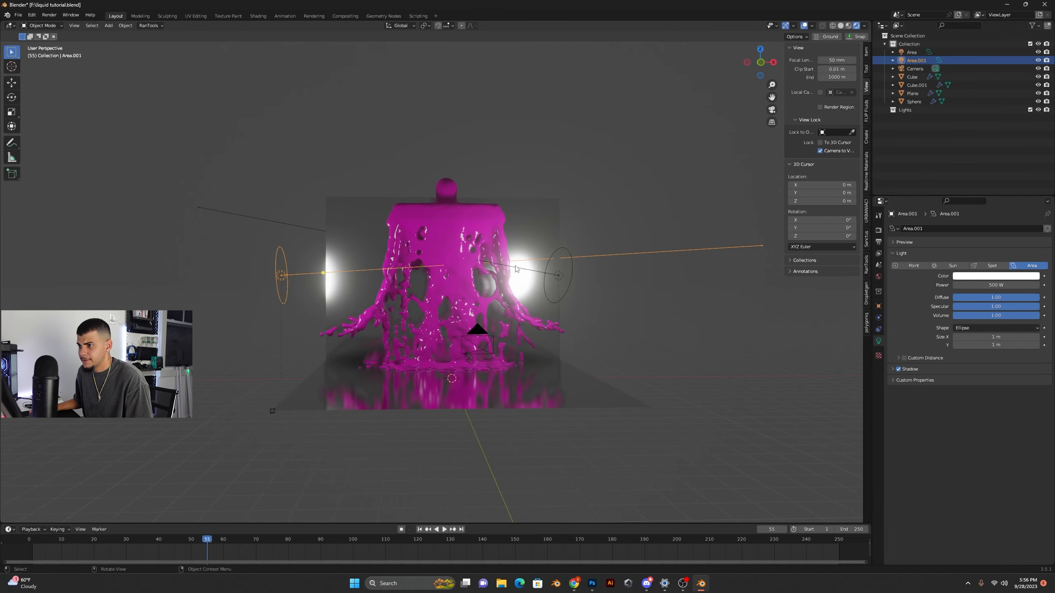
middle_drag(580, 272, 580, 268)
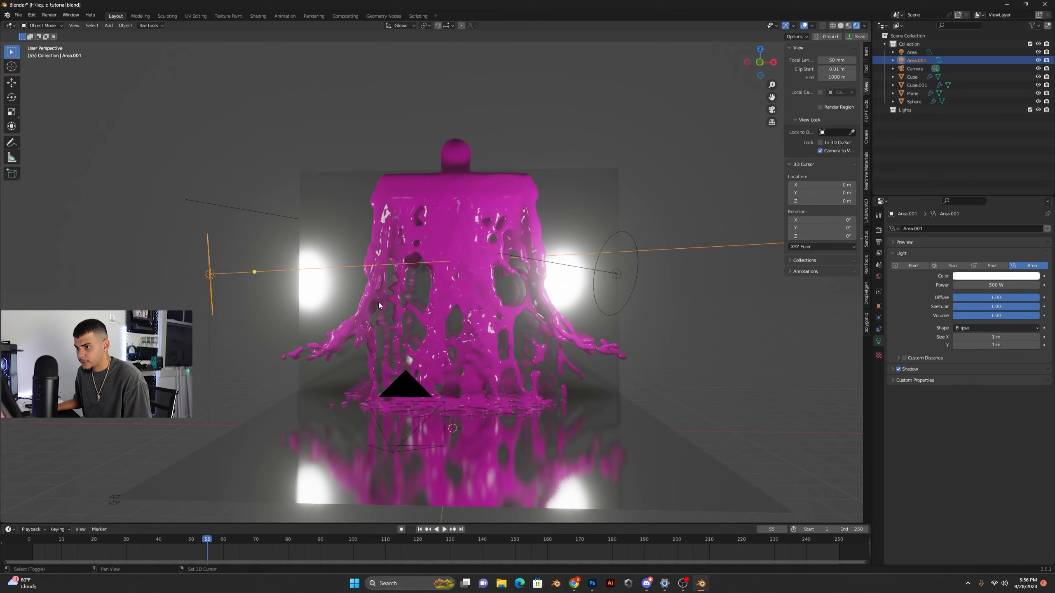
Add a third area light and raise it along Z above the sphere.
key(shift+a)
mouse_move(433, 358)
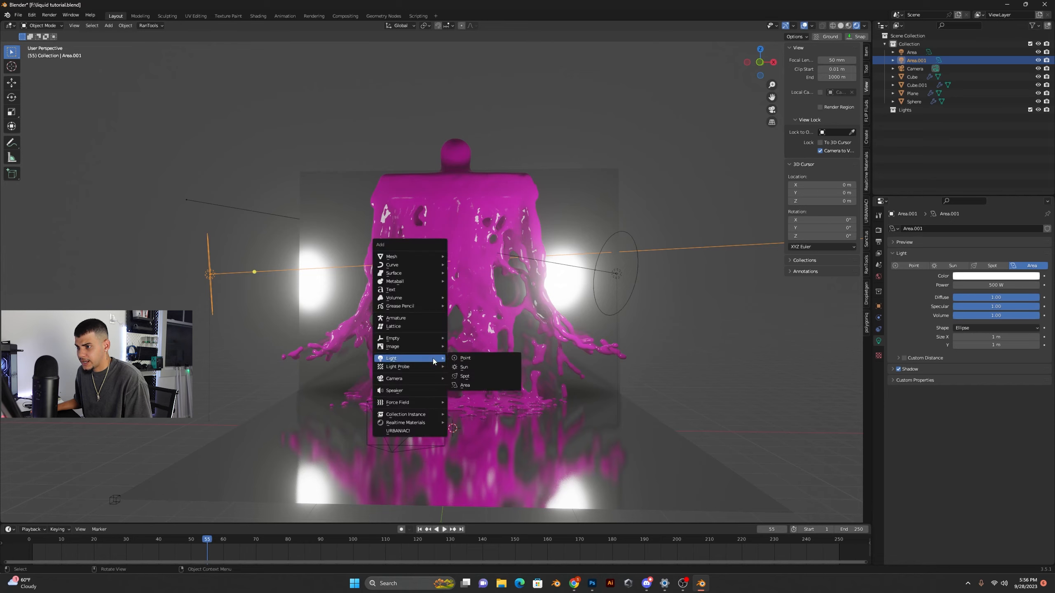
click(479, 387)
key(g)
key(z)
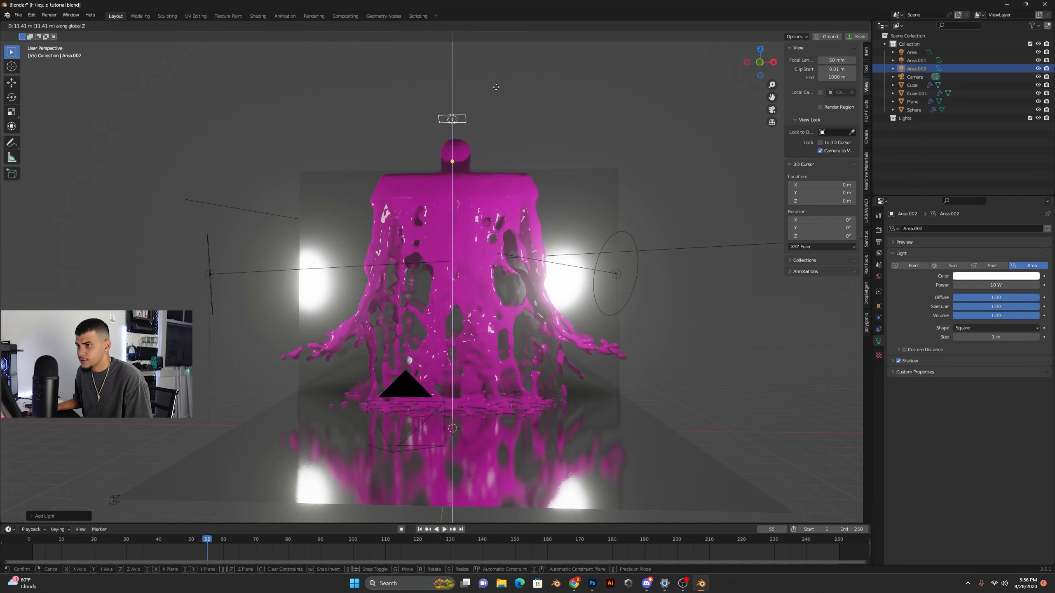
click(490, 108)
Move the third area light along Y in front of the liquid and aim it down at the liquid.
key(g)
key(y)
click(510, 80)
middle_drag(510, 81, 346, 177)
drag(313, 177, 471, 233)
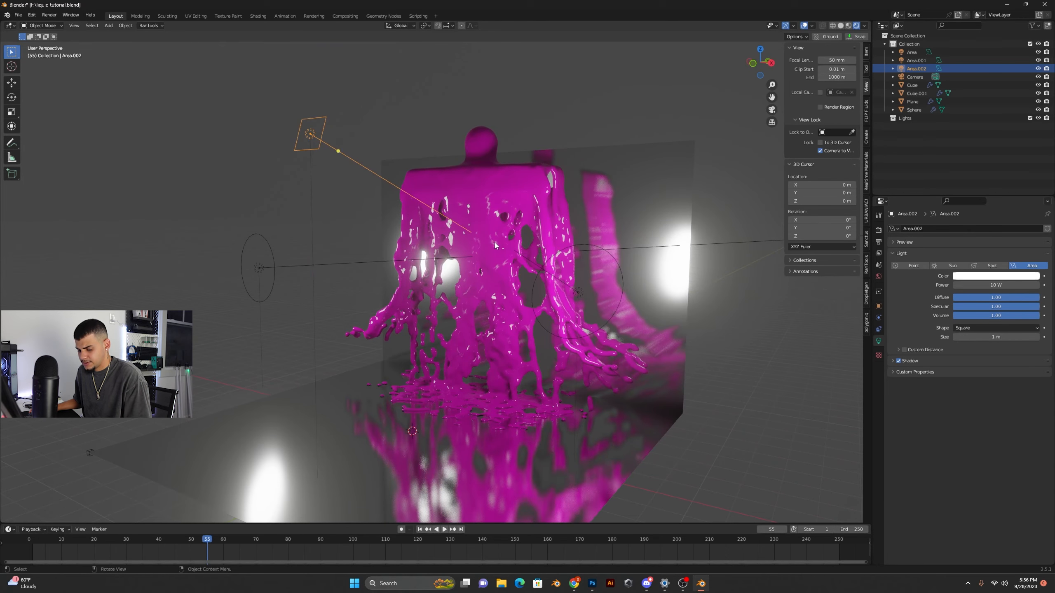
Stretch the overhead area light along X into a wide strip and set its power to 400 W.
key(s)
key(x)
click(695, 295)
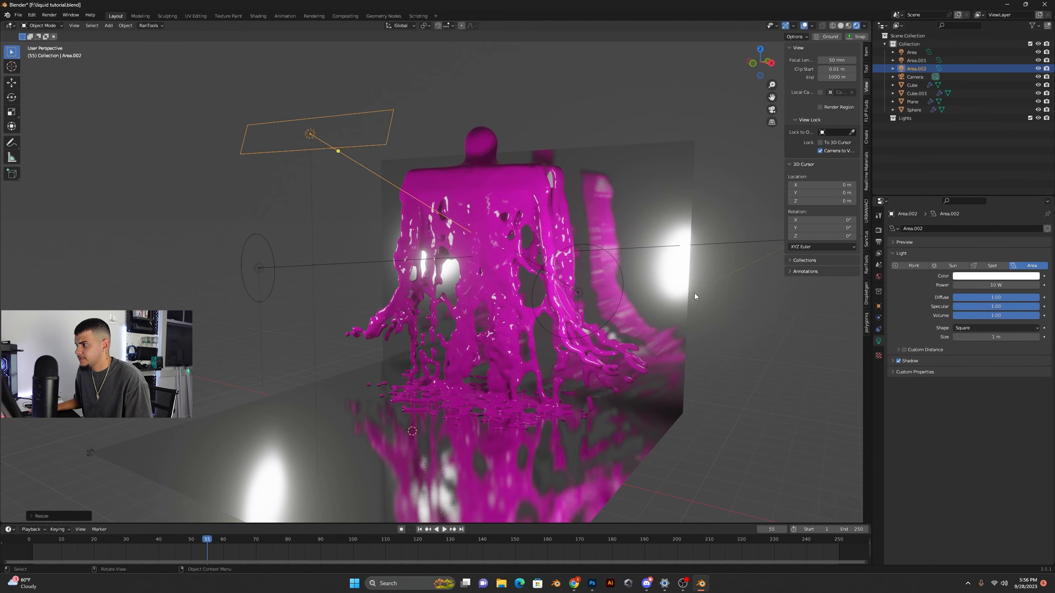
click(998, 284)
text(400)
key(Return)
Try red for the overhead area light's color and settle on bright yellow.
middle_drag(623, 230, 638, 250)
click(996, 276)
mouse_move(1001, 189)
mouse_down()
mouse_move(1009, 182)
mouse_move(969, 182)
mouse_move(976, 219)
mouse_move(993, 227)
mouse_up()
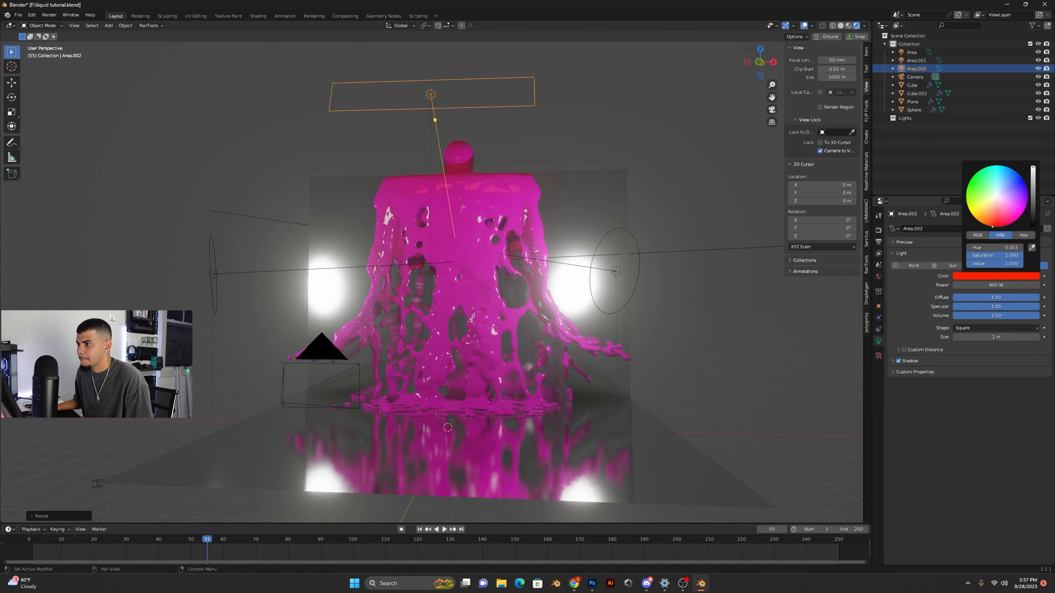
drag(1027, 194, 992, 166)
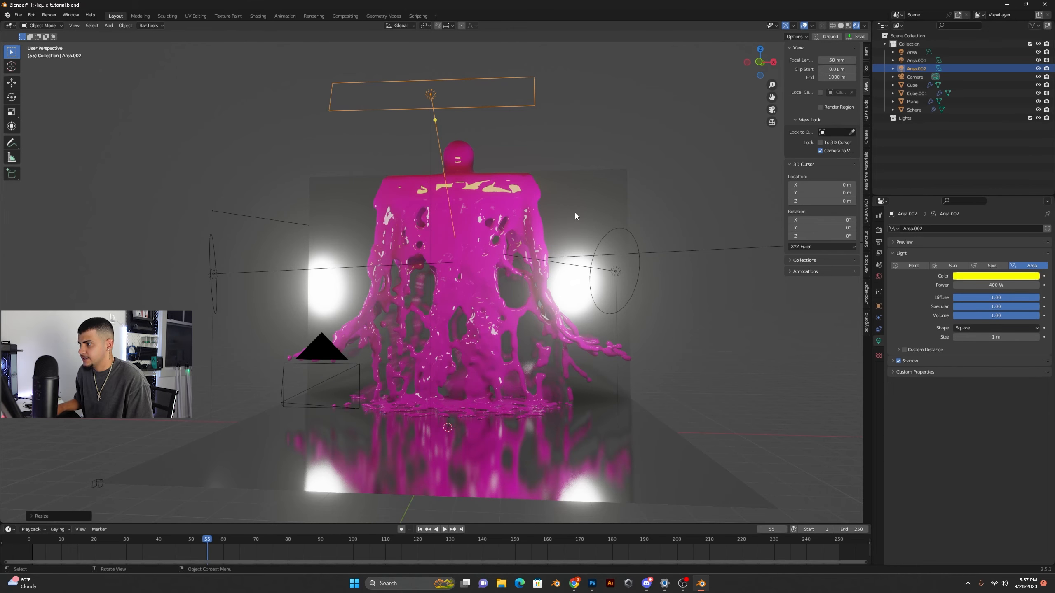
Switch the scene's render engine to Cycles.
click(878, 231)
click(968, 229)
click(972, 258)
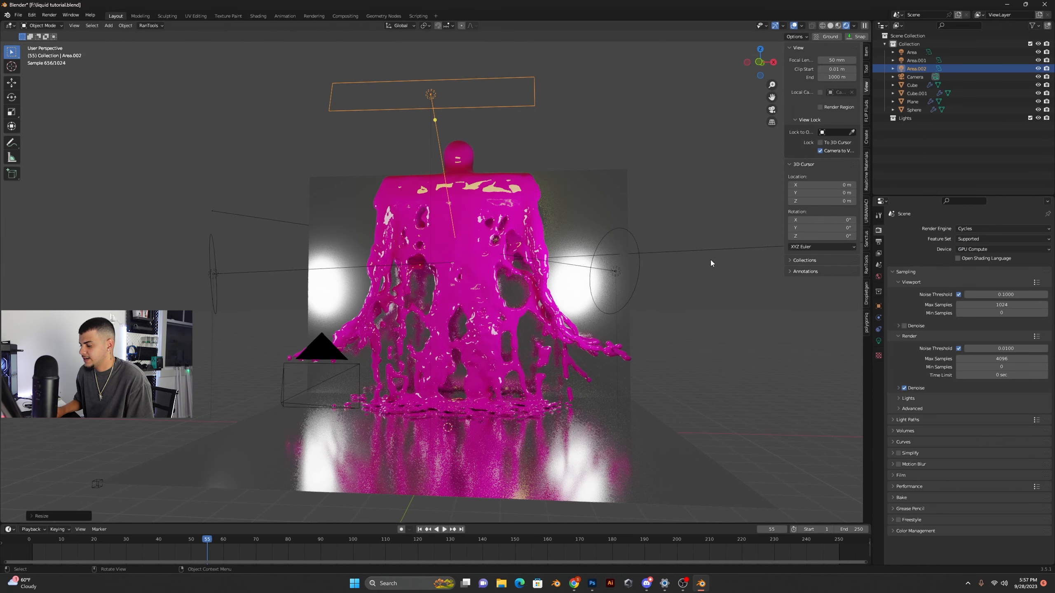
Play the simulation through the camera view in rendered shading, pausing at frame 65 to select the liquid before resuming.
key(KP_0)
key(space)
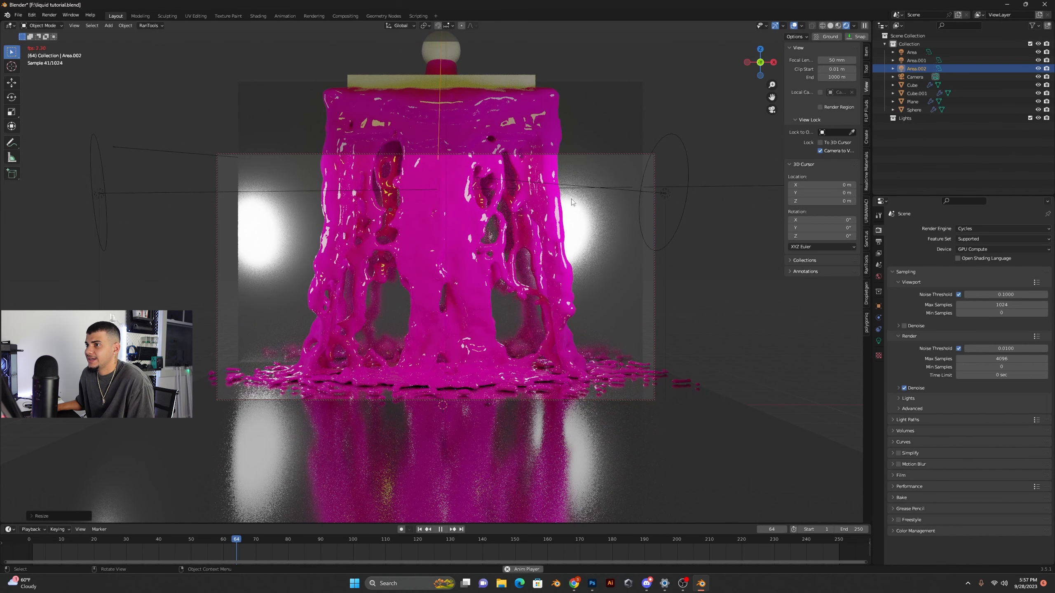
key(space)
click(500, 140)
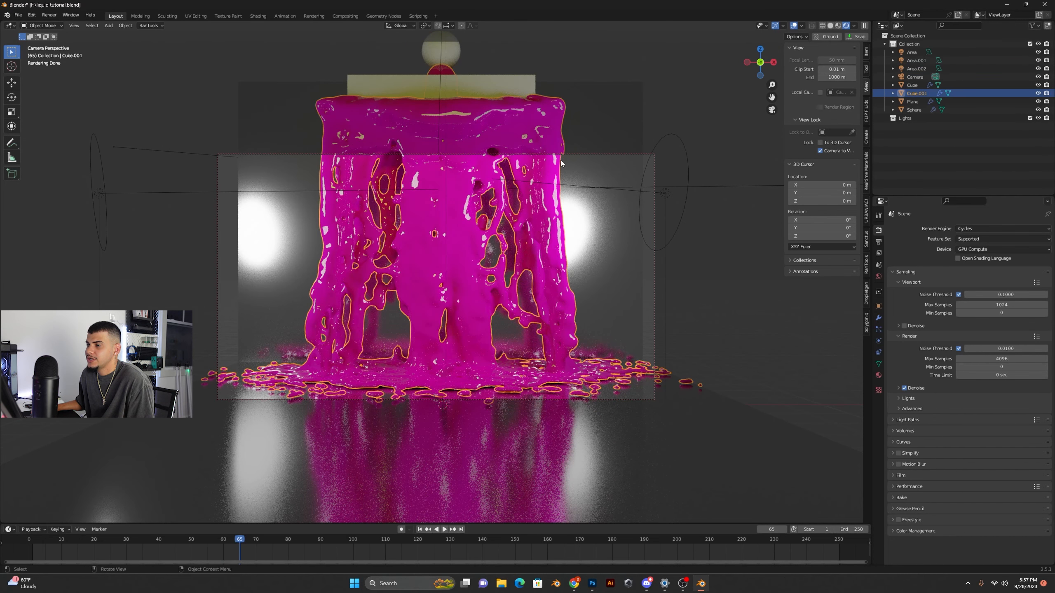
key(space)
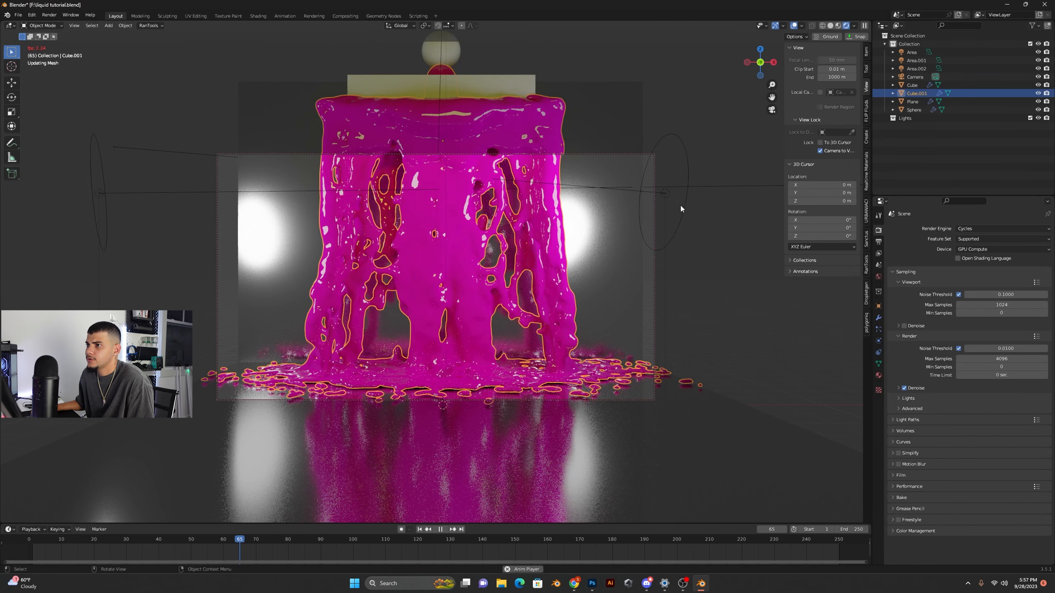